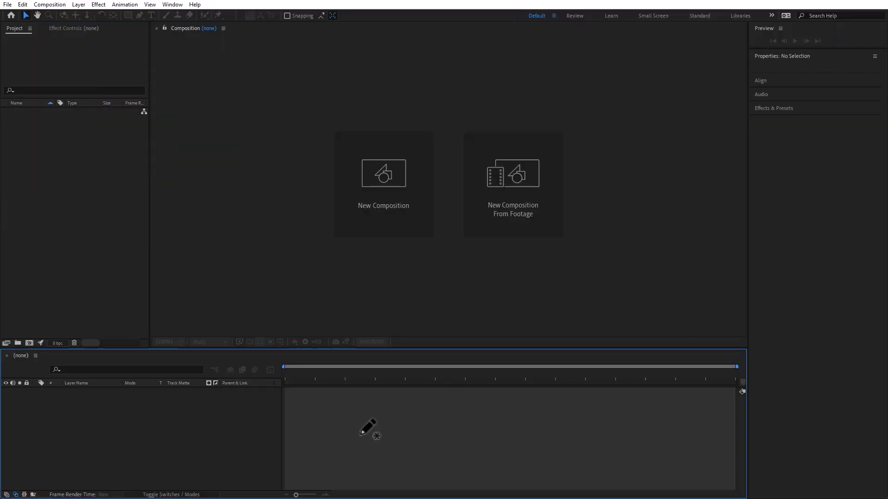
# - Create a new 1920x1080 composition at 29.97 fps, 30 seconds long, named Invisible Pen
pyautogui.hotkey('ctrl', 'n')
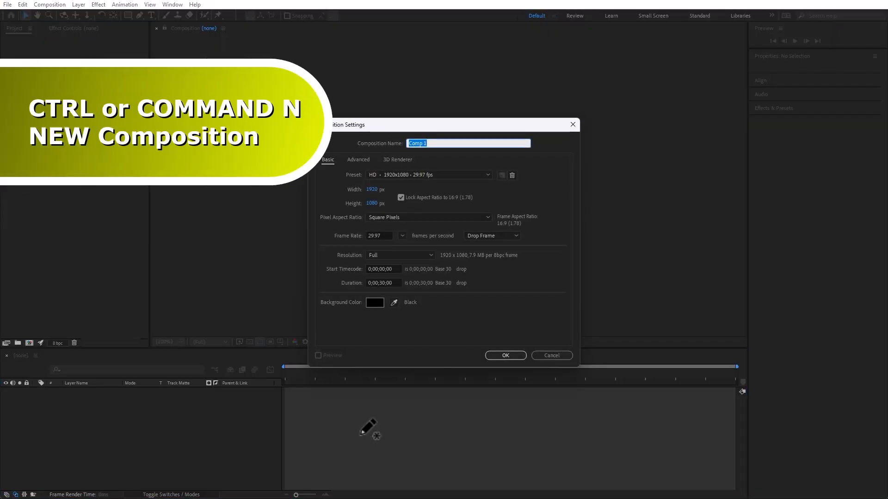
pyautogui.write('Invisible Pen')
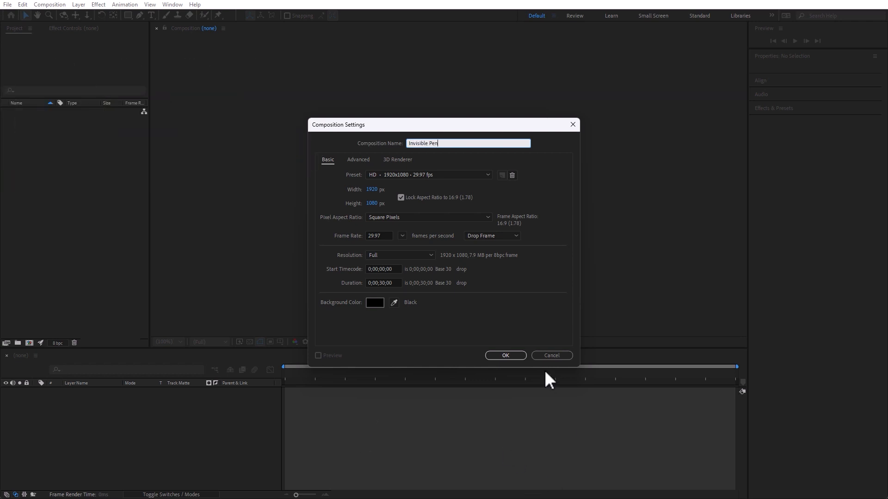
pyautogui.click(514, 357)
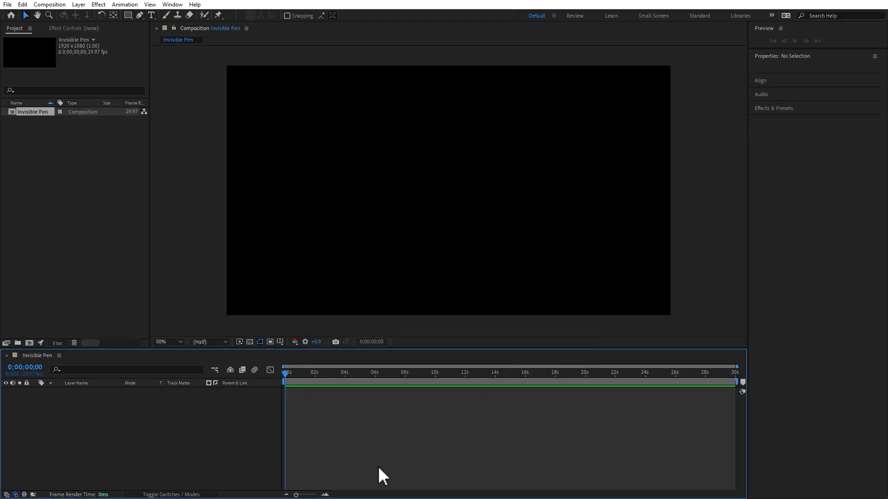
# - Add a full-size black solid layer and paste the copied handwritten "adobe" path onto it as a mask
pyautogui.hotkey('ctrl', 'y')
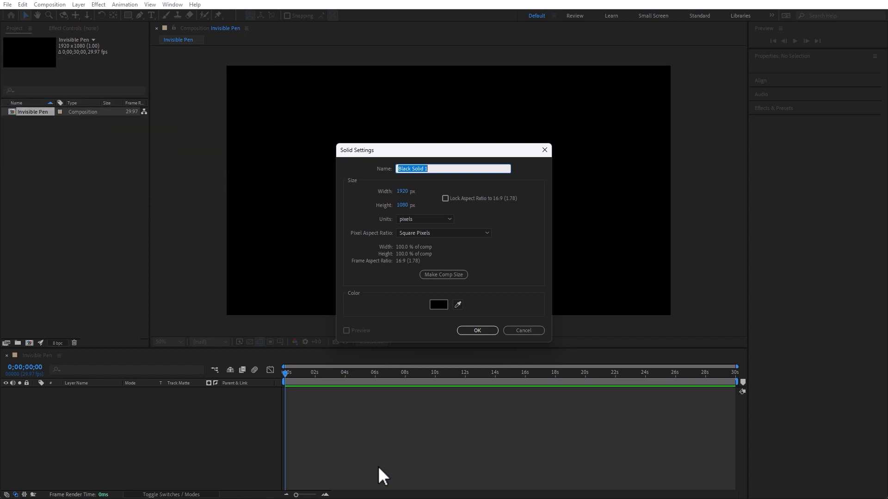
pyautogui.press('Return')
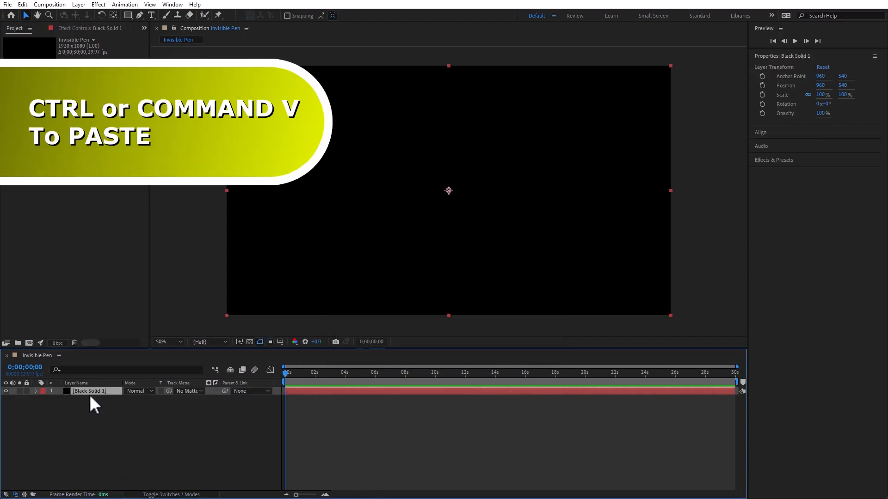
pyautogui.hotkey('ctrl', 'v')
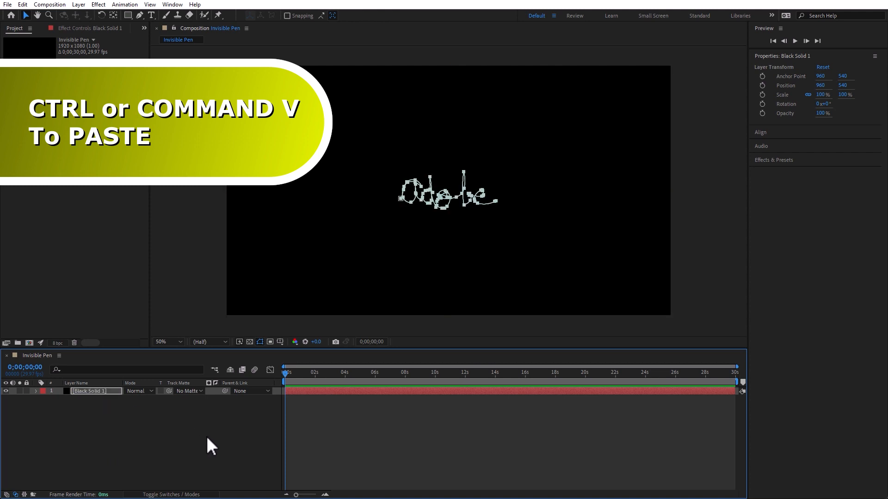
# - Reveal the solid's mask path and free-transform it, enlarging the handwriting to about two thirds of the frame width and centring it
pyautogui.press('m')
pyautogui.hotkey('ctrl', 't')
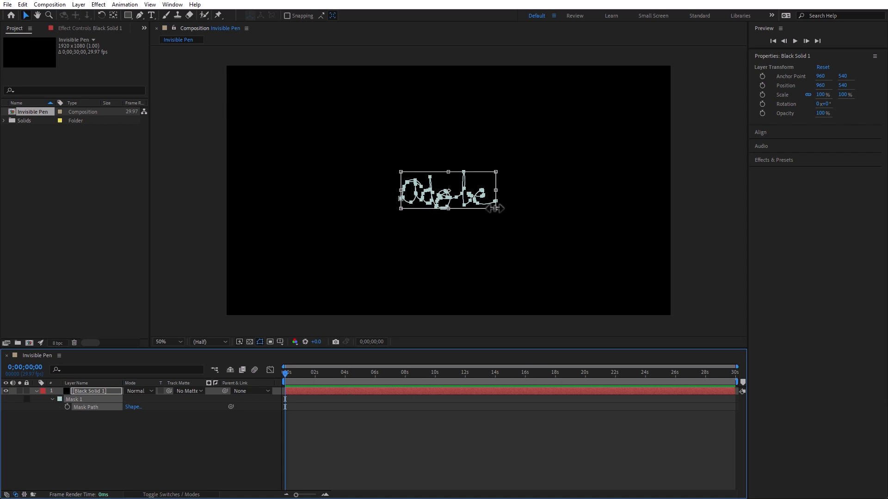
pyautogui.moveTo(495, 208); pyautogui.dragTo(704, 303)
pyautogui.moveTo(541, 266); pyautogui.dragTo(442, 219)
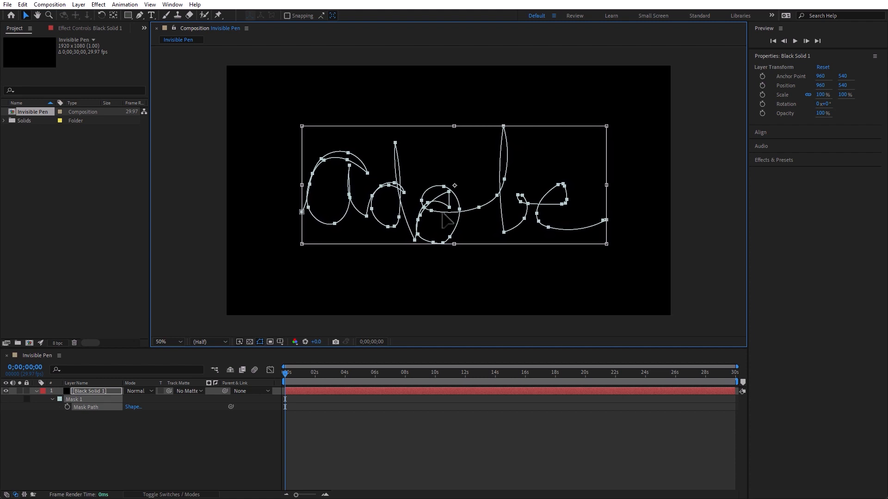
pyautogui.click(168, 446)
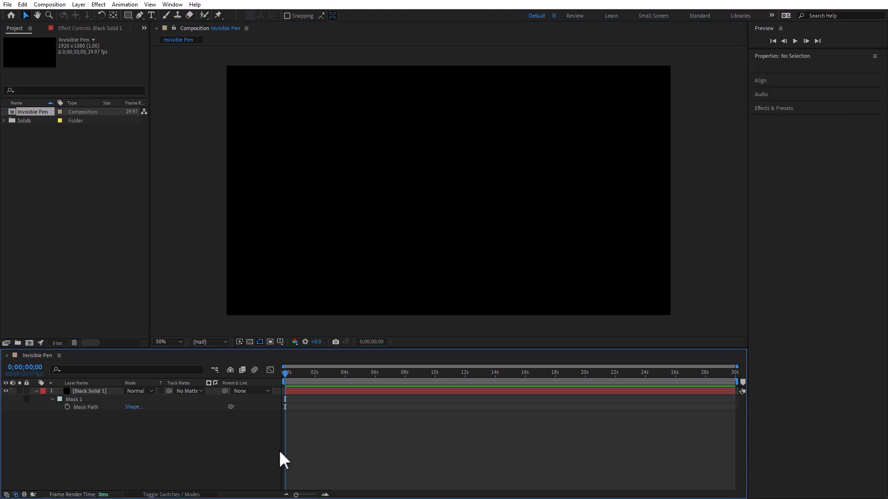
# - Apply the Stroke effect to the Black Solid 1 layer and set its Paint Style to On Transparent
pyautogui.click(95, 391)
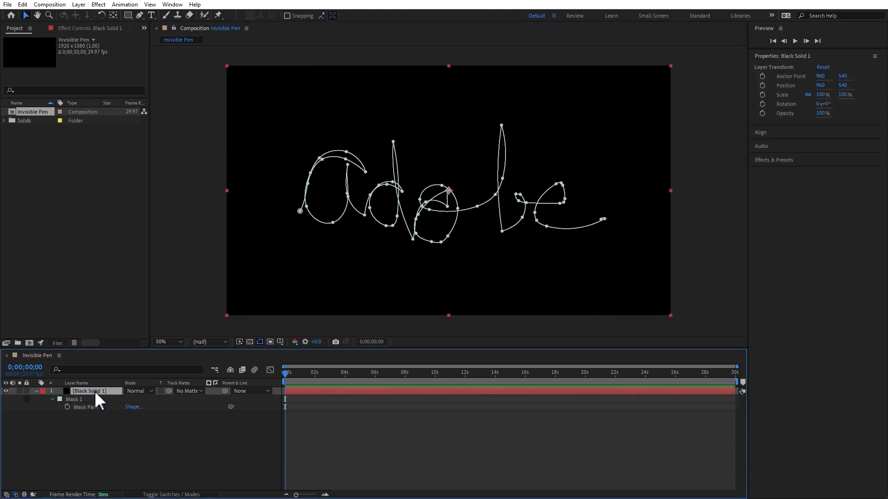
pyautogui.click(99, 4)
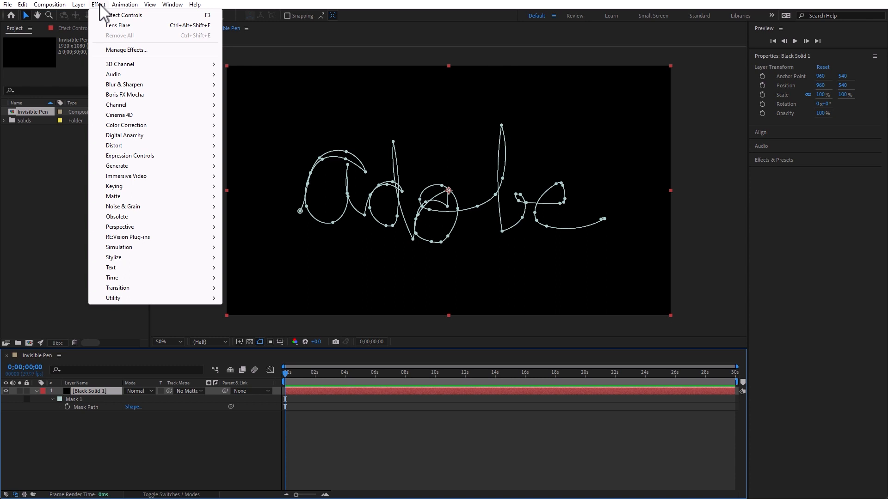
pyautogui.moveTo(119, 168)
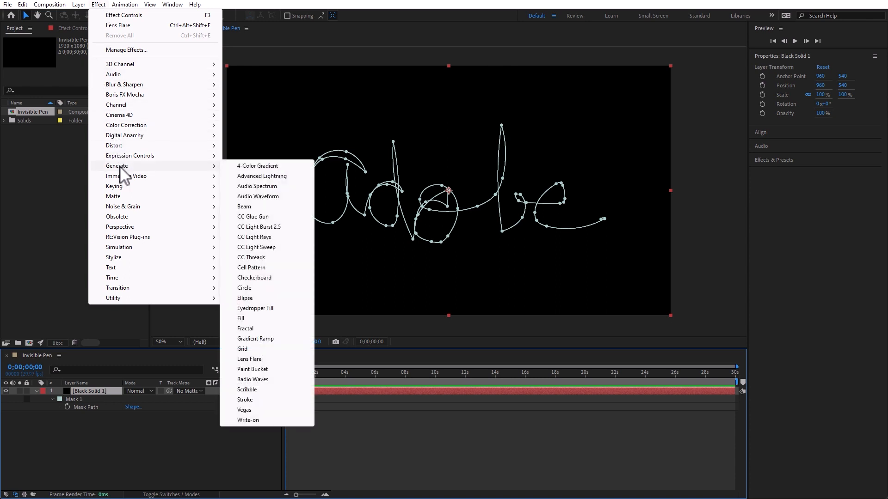
pyautogui.click(266, 399)
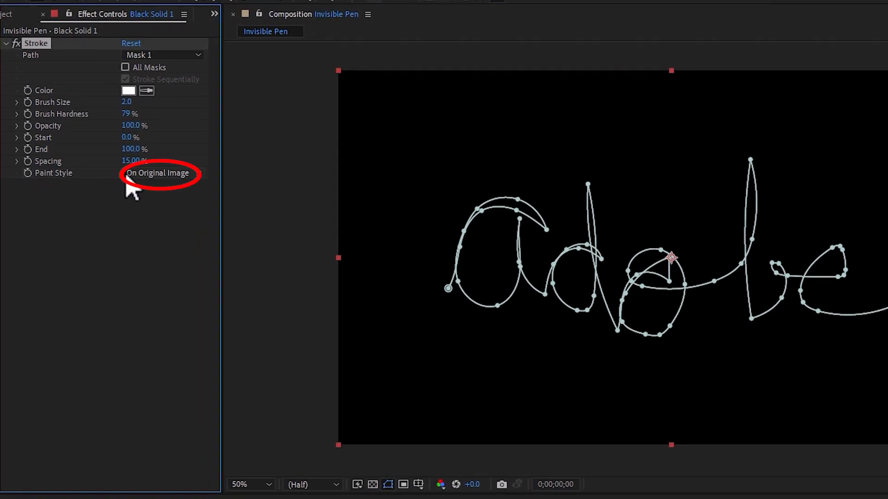
pyautogui.click(179, 174)
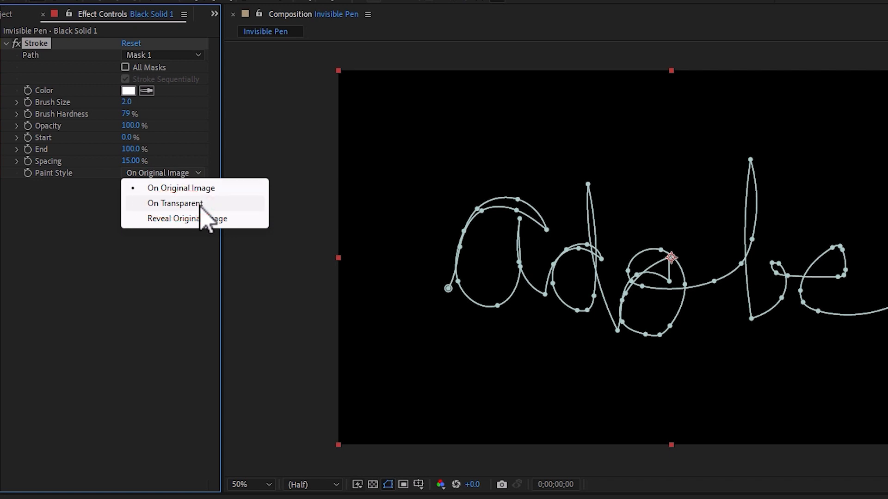
pyautogui.click(200, 204)
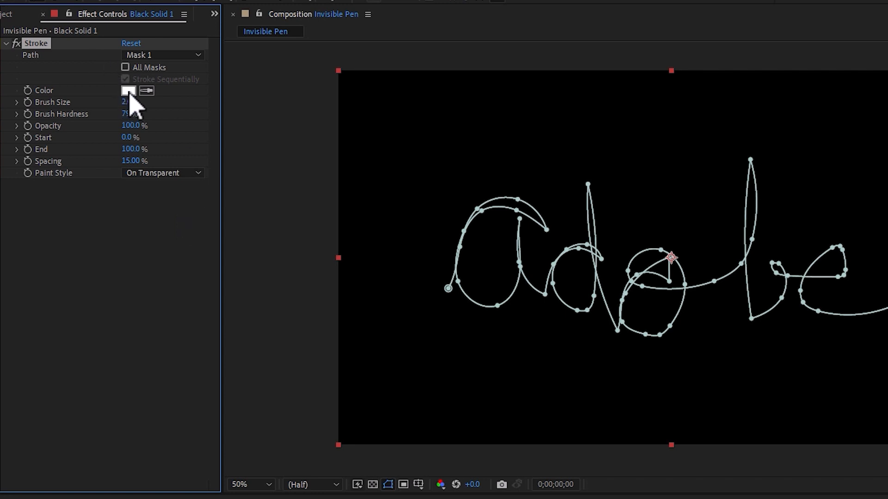
# - Set the Stroke effect's color to yellow, D0C90B
pyautogui.click(129, 91)
pyautogui.moveTo(692, 418)
pyautogui.mouseDown()
pyautogui.moveTo(692, 407)
pyautogui.moveTo(696, 415)
pyautogui.mouseUp()
pyautogui.click(653, 358)
pyautogui.moveTo(653, 359); pyautogui.dragTo(659, 322)
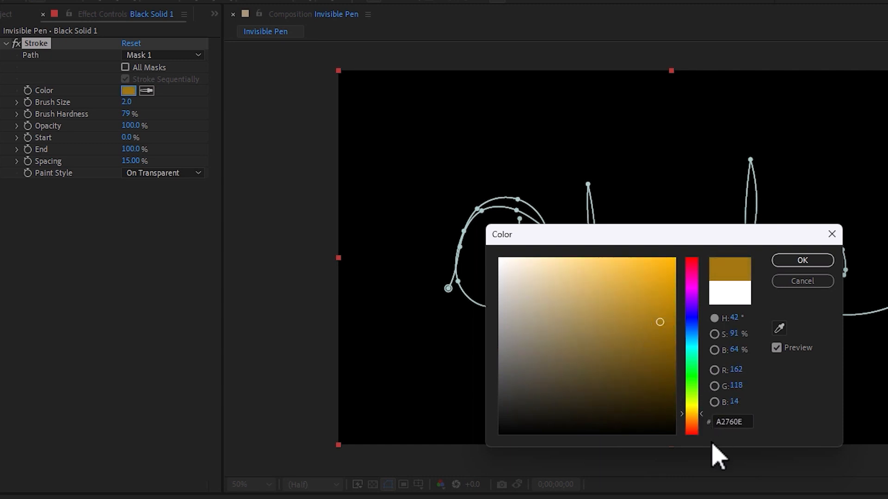
pyautogui.moveTo(693, 409); pyautogui.dragTo(695, 407)
pyautogui.moveTo(654, 309); pyautogui.dragTo(666, 290)
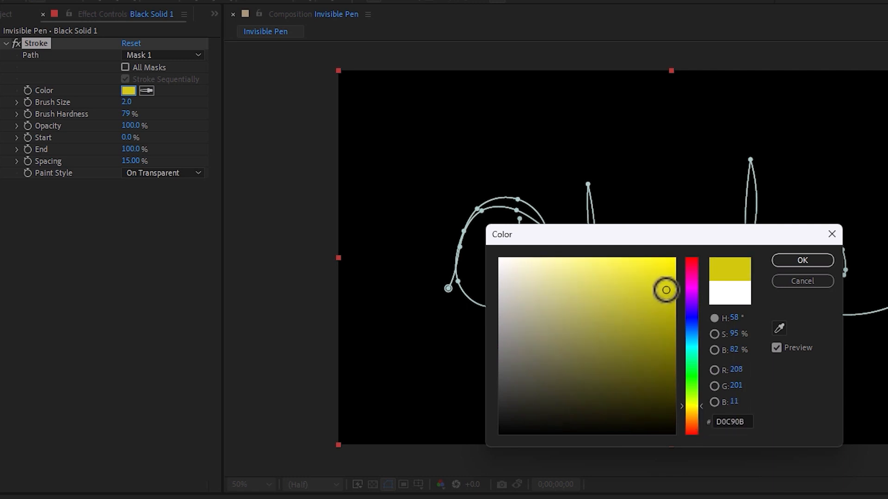
pyautogui.click(802, 260)
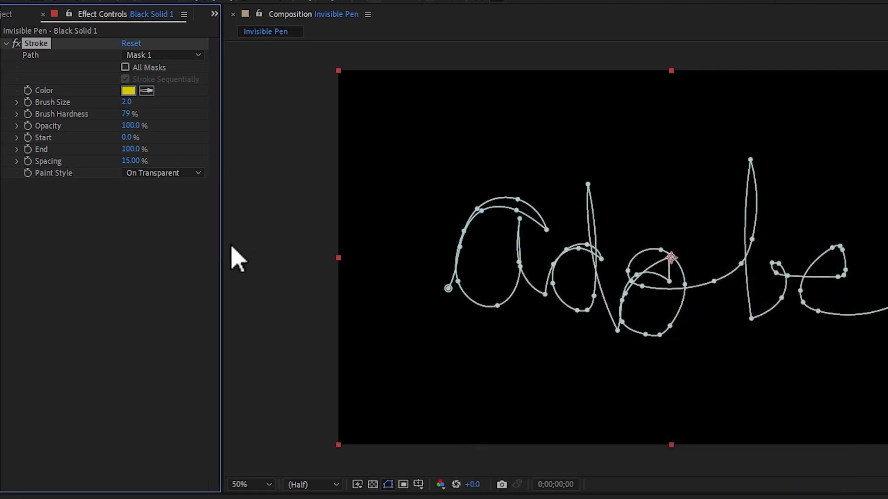
# - Set the Stroke effect's Brush Size to 12.9 and its Brush Hardness to 0%
pyautogui.moveTo(126, 102); pyautogui.dragTo(176, 103)
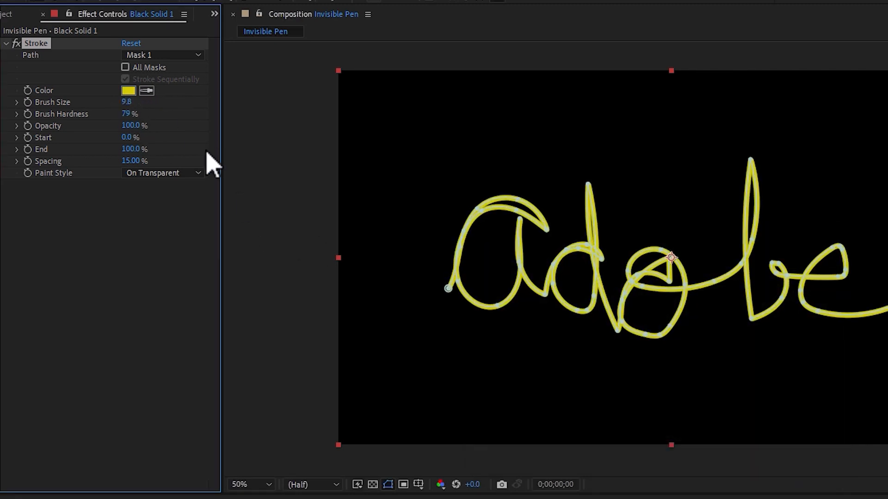
pyautogui.moveTo(119, 111); pyautogui.dragTo(6, 118)
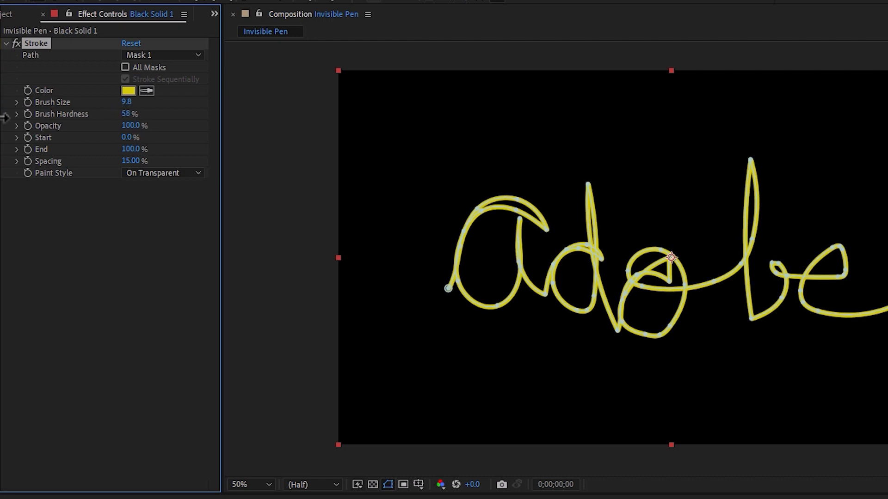
pyautogui.moveTo(135, 125)
pyautogui.mouseDown()
pyautogui.moveTo(9, 203)
pyautogui.moveTo(5, 239)
pyautogui.mouseUp()
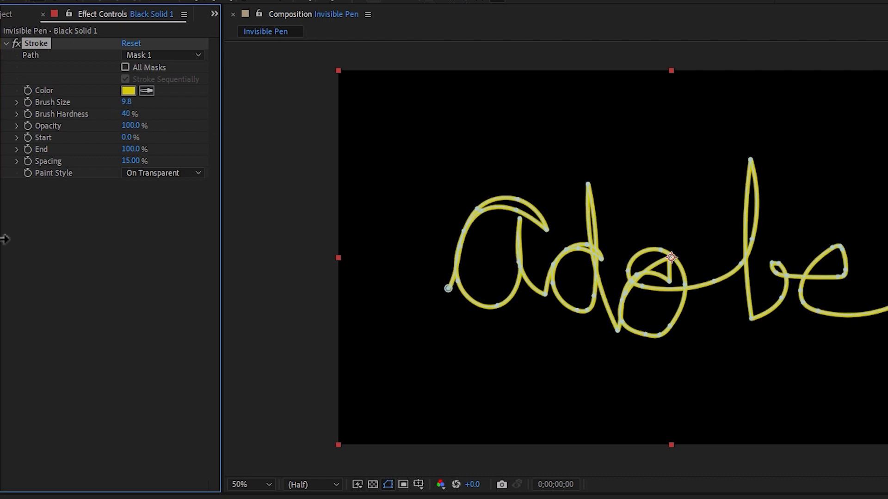
pyautogui.click(441, 498)
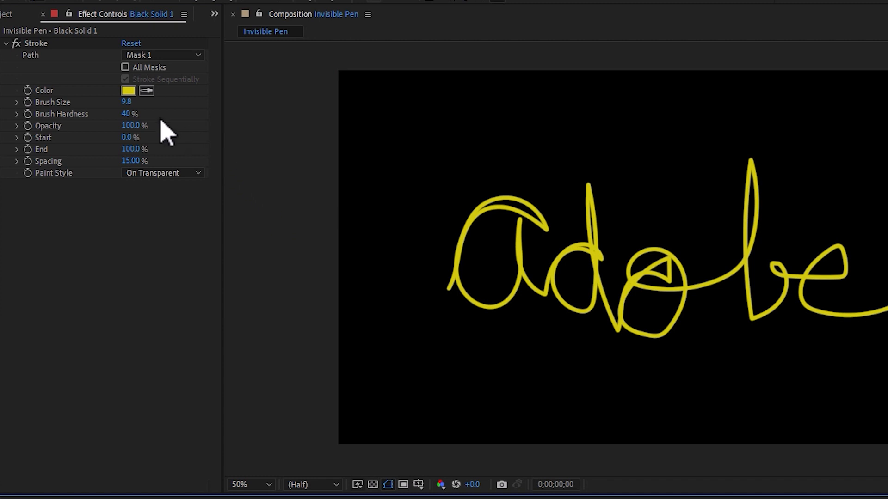
pyautogui.moveTo(130, 114)
pyautogui.mouseDown()
pyautogui.moveTo(73, 125)
pyautogui.moveTo(3, 162)
pyautogui.mouseUp()
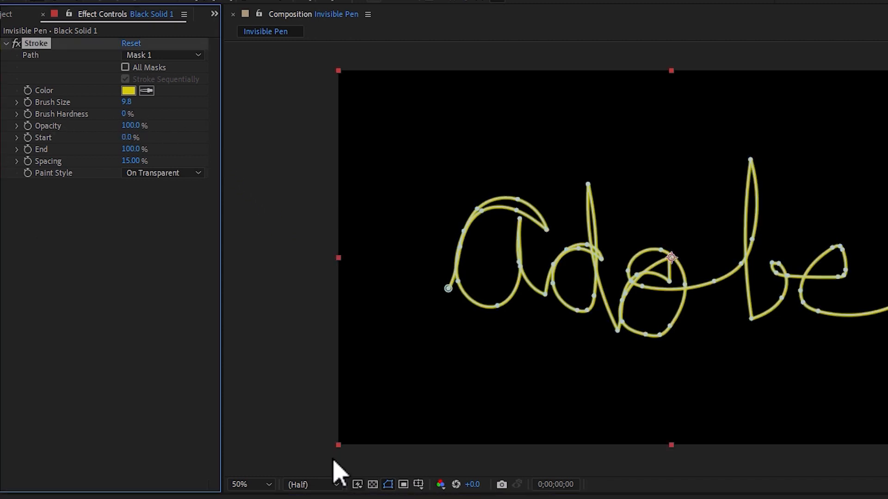
pyautogui.click(339, 498)
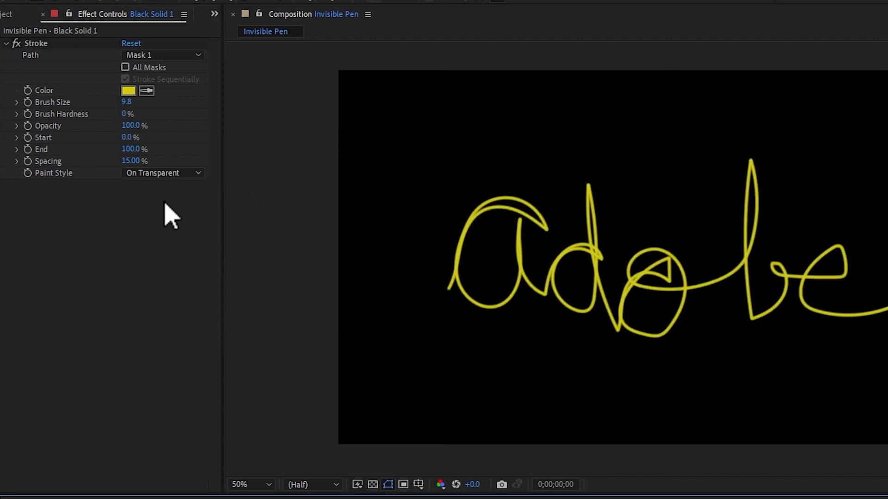
pyautogui.moveTo(127, 102)
pyautogui.mouseDown()
pyautogui.moveTo(161, 102)
pyautogui.moveTo(139, 102)
pyautogui.mouseUp()
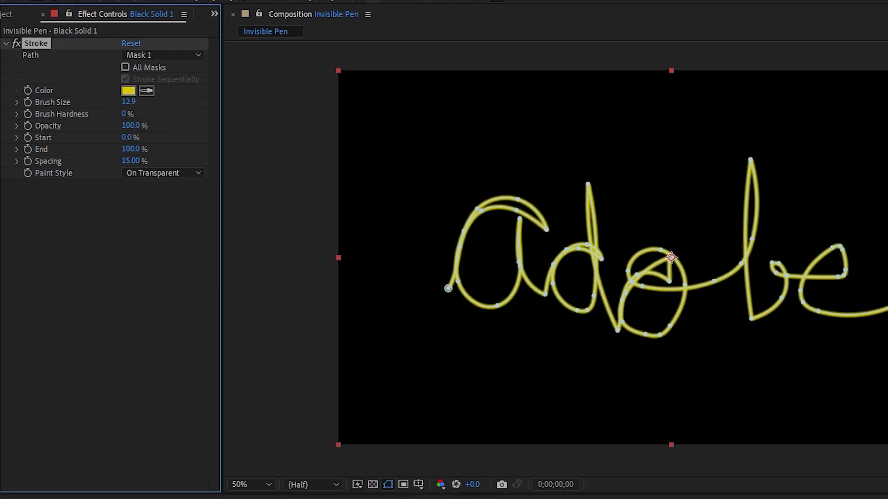
pyautogui.click(340, 498)
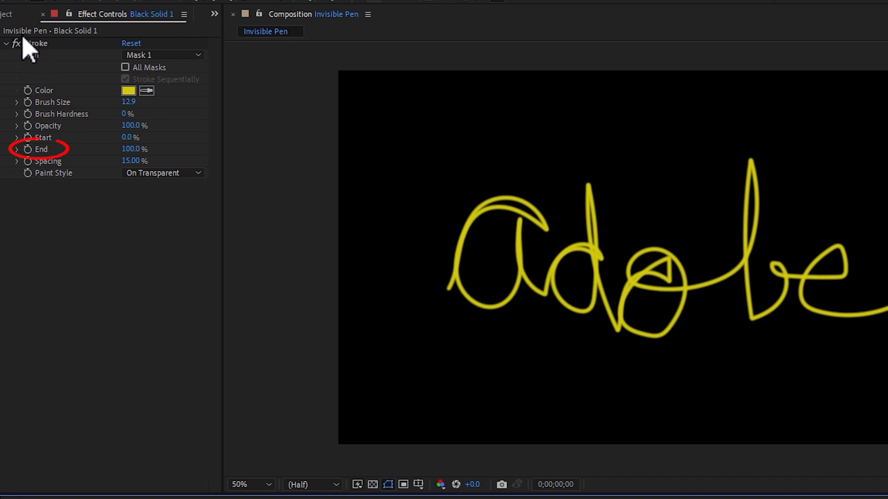
# - Keyframe the Stroke effect's End value from 0% at 0;00;00;00 to 100% at 0;00;04;25
pyautogui.click(28, 162)
pyautogui.click(131, 149)
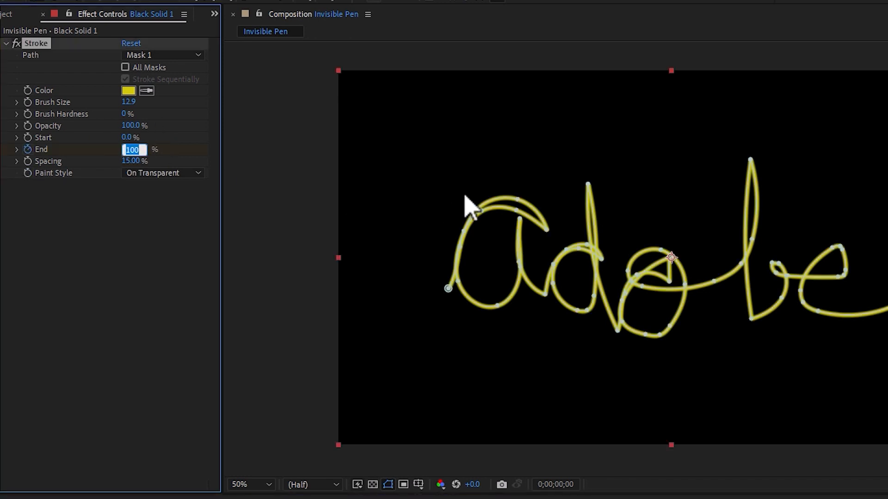
pyautogui.press('Return')
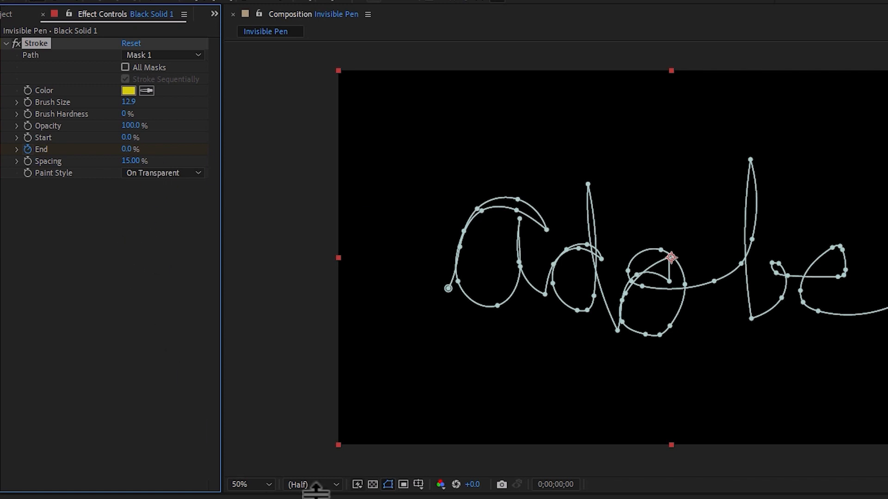
pyautogui.click(601, 498)
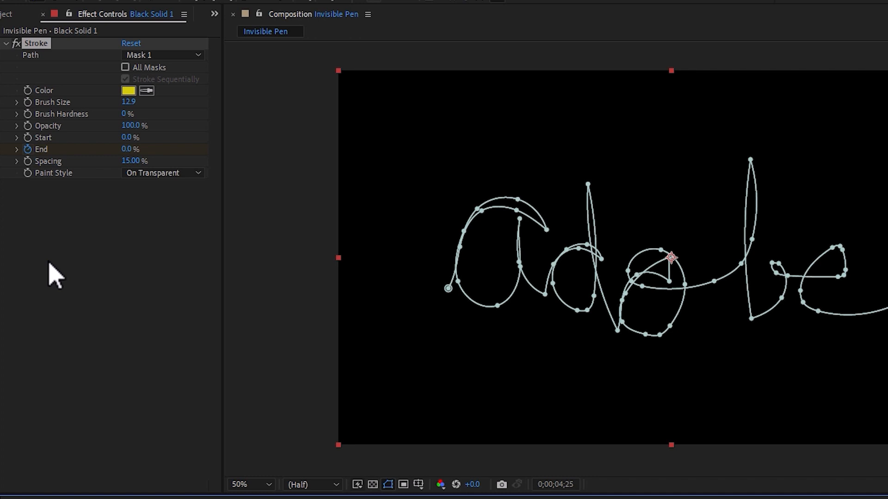
pyautogui.click(128, 149)
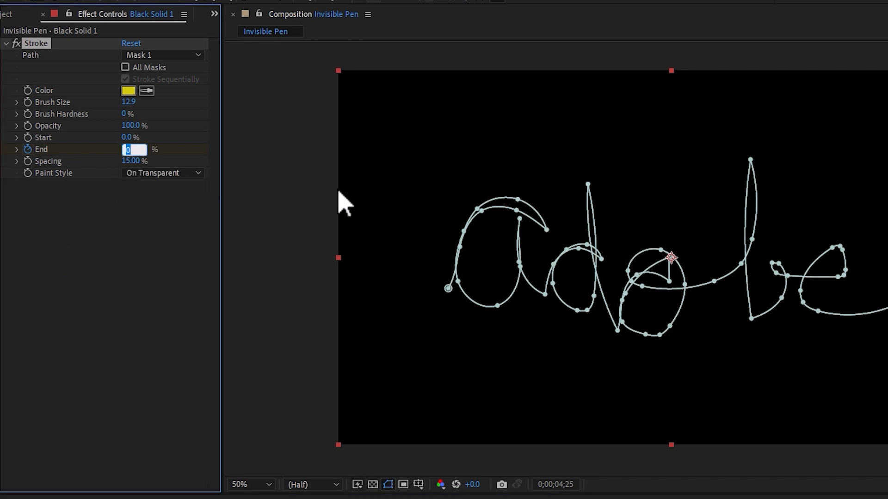
pyautogui.press('Return')
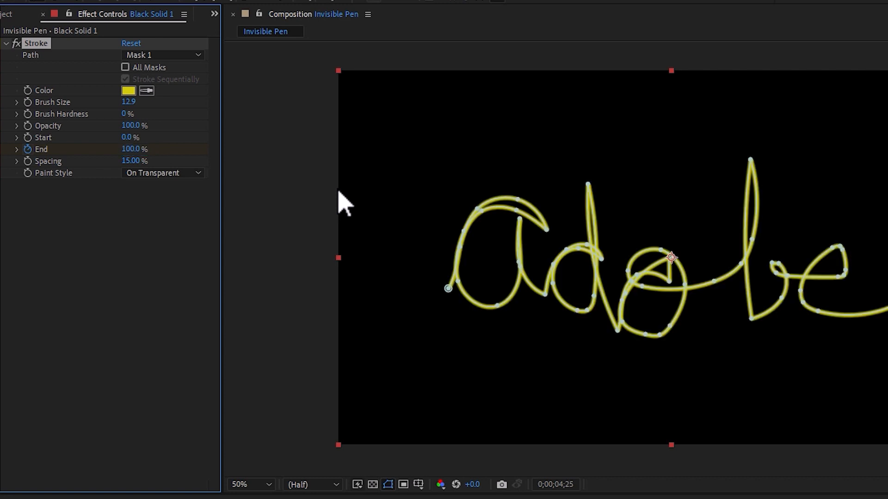
# - Deselect the layer and preview the handwriting animation from the start of the composition
pyautogui.hotkey('ctrl', 'shift', 'a')
pyautogui.press('Home')
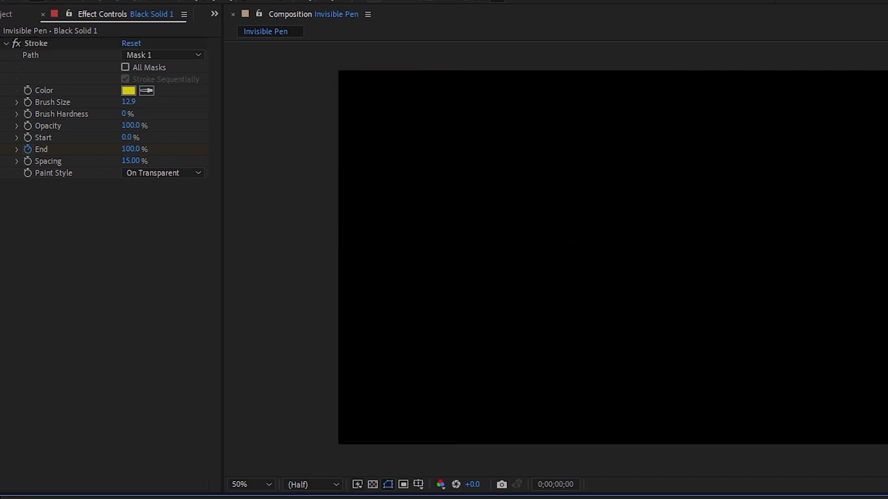
pyautogui.press('space')
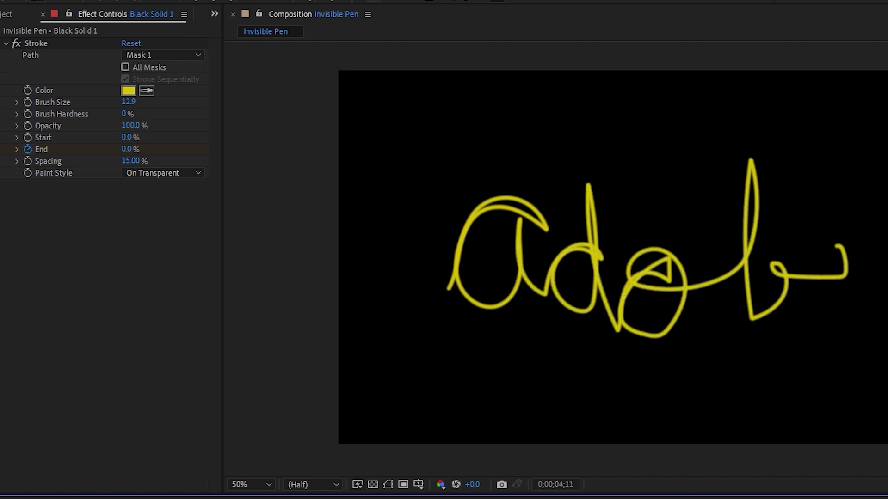
pyautogui.press('space')
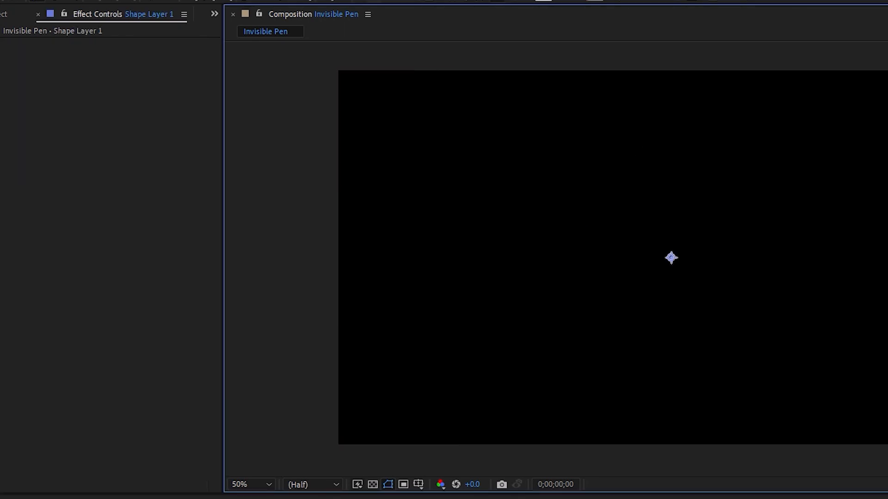
# - Undo the creation of the empty shape layer in the Invisible Pen composition
pyautogui.hotkey('ctrl', 'shift', 'a')
pyautogui.hotkey('ctrl', 'z')
pyautogui.hotkey('ctrl', 'z')
pyautogui.hotkey('ctrl', 'z')
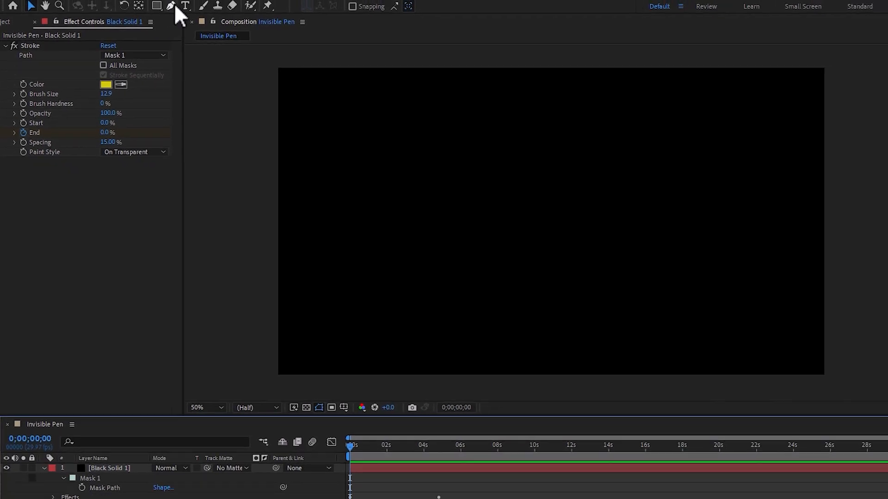
# - Choose the Pen tool and set the shape fill colour to dark brown 423513
pyautogui.click(172, 5)
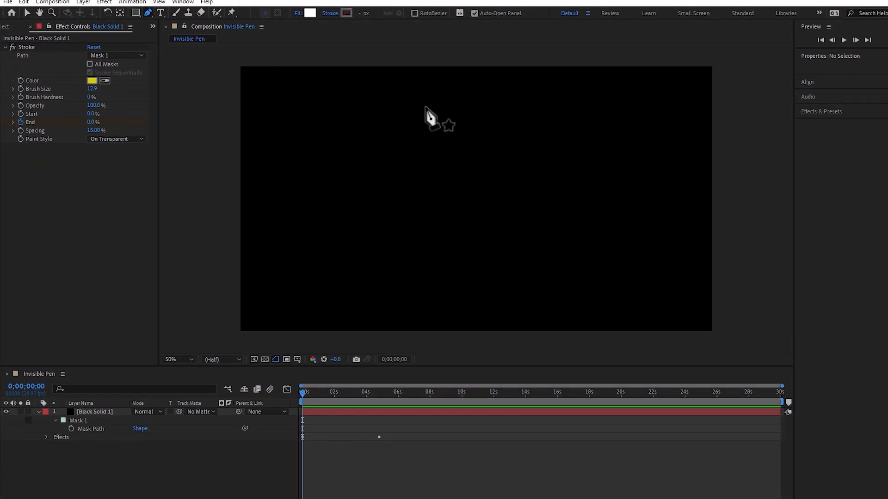
pyautogui.click(292, 15)
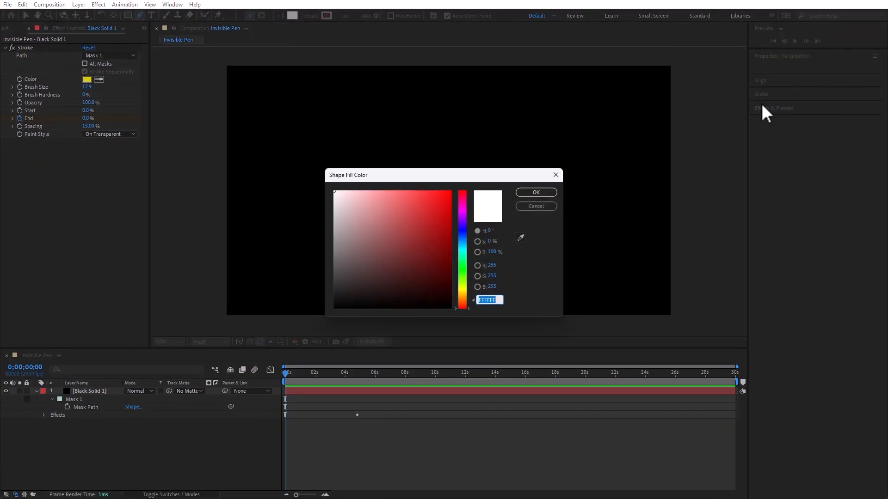
pyautogui.moveTo(461, 299); pyautogui.dragTo(425, 269)
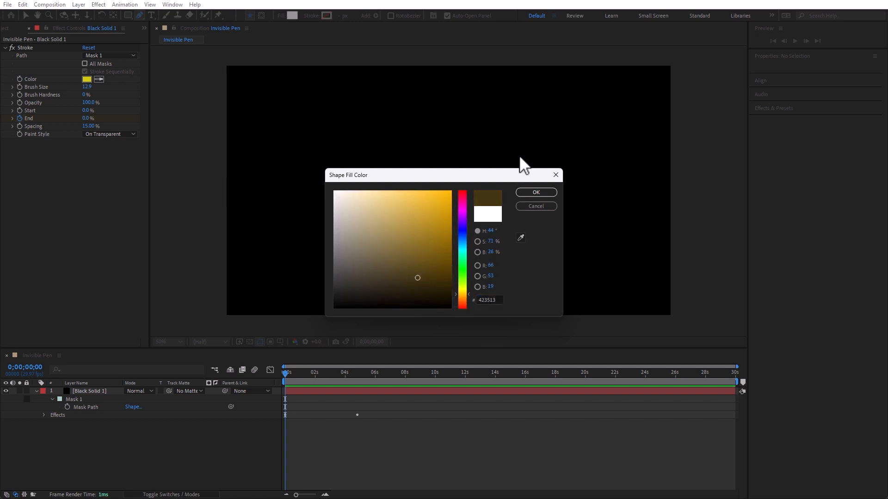
pyautogui.click(547, 194)
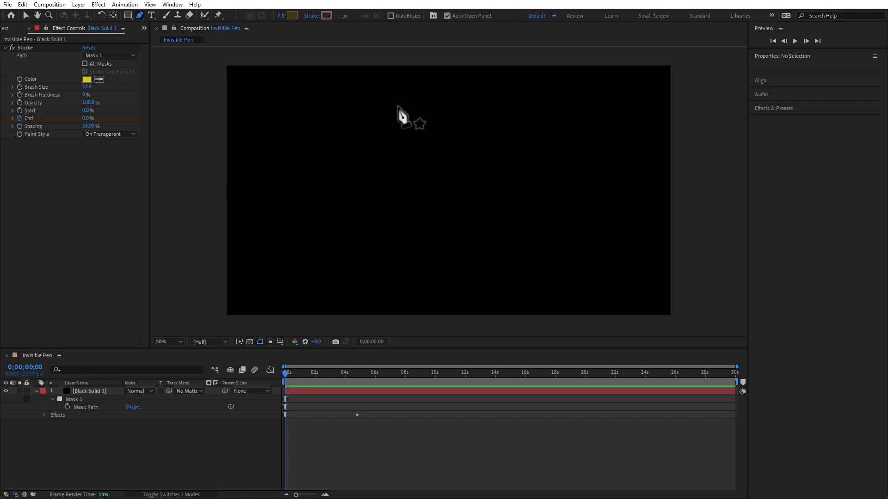
# - Draw a tall, thin, closed wand shape with a pointed upper tip and slightly bent ends on a new shape layer, then deselect it
pyautogui.click(398, 96)
pyautogui.click(409, 138)
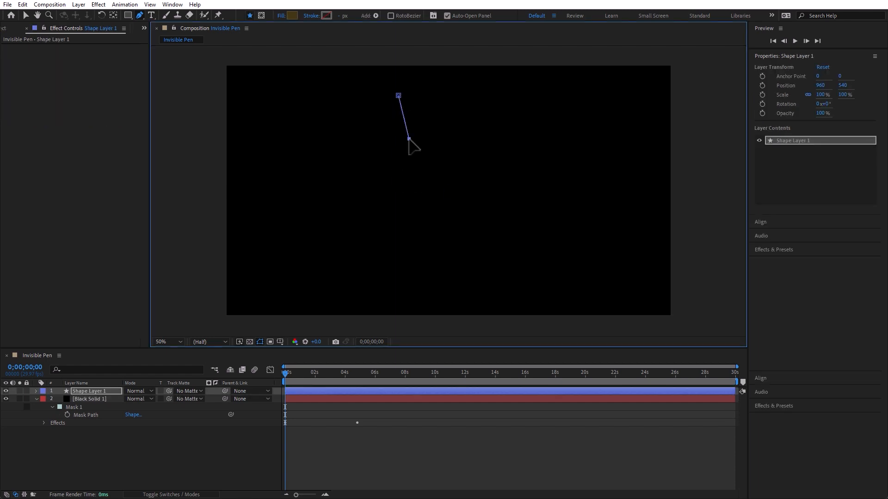
pyautogui.click(404, 193)
pyautogui.click(394, 272)
pyautogui.click(400, 296)
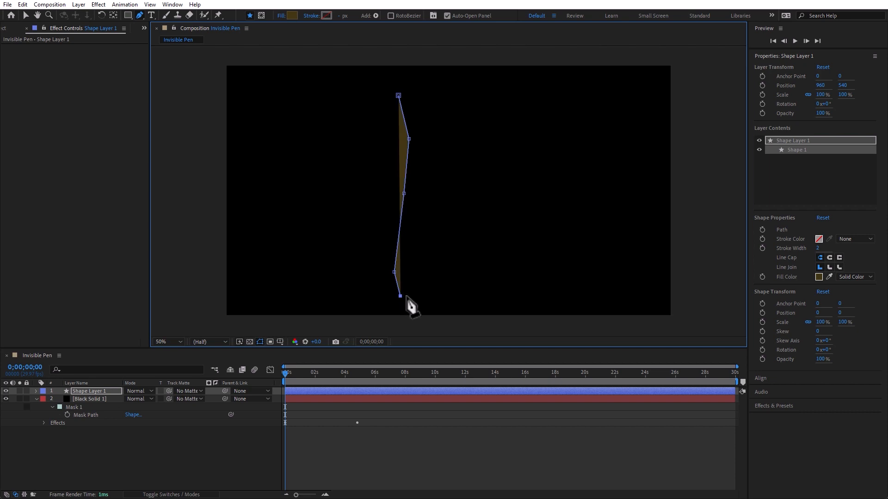
pyautogui.click(405, 295)
pyautogui.click(402, 271)
pyautogui.click(409, 193)
pyautogui.click(416, 137)
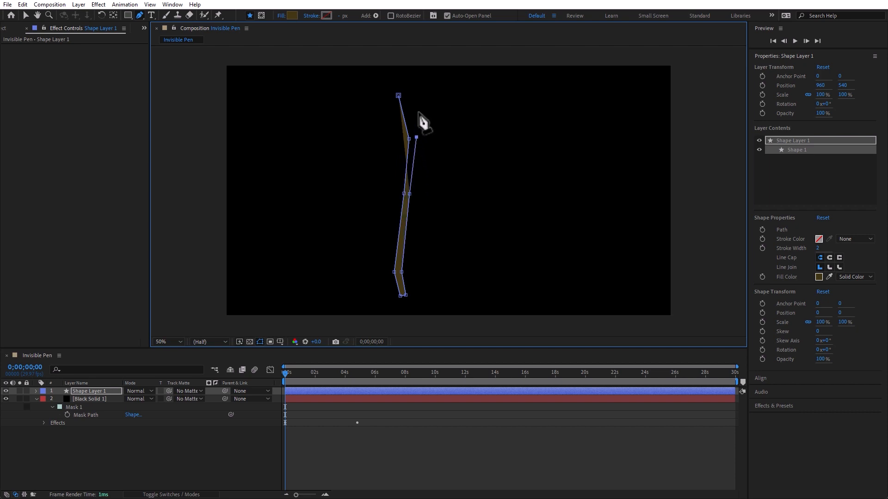
pyautogui.click(398, 96)
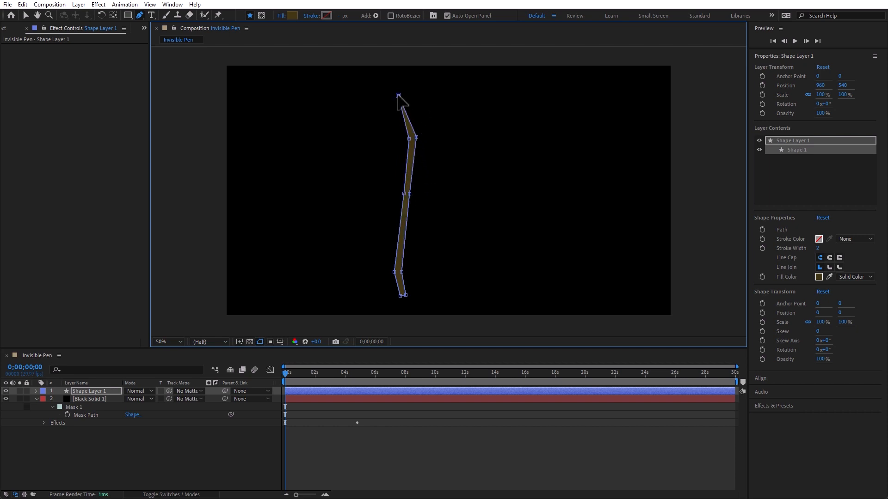
pyautogui.moveTo(398, 96)
pyautogui.mouseDown()
pyautogui.moveTo(412, 102)
pyautogui.moveTo(399, 100)
pyautogui.mouseUp()
pyautogui.click(430, 486)
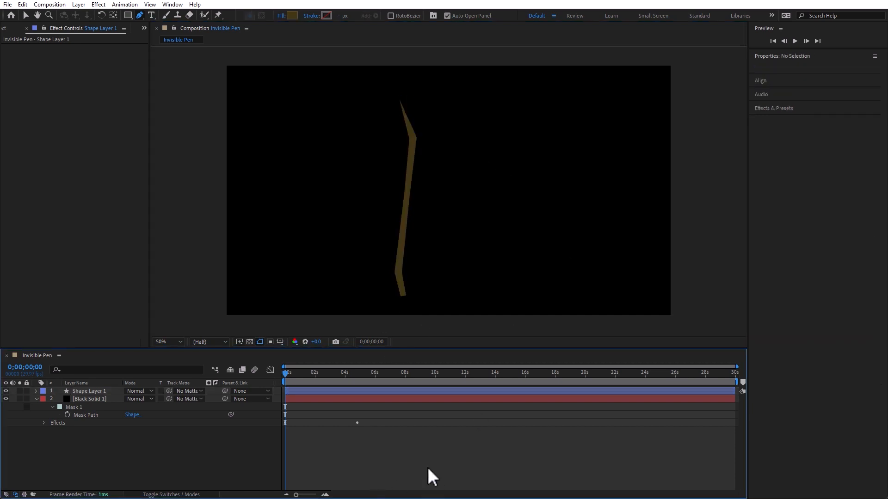
# - Move the shape layer's anchor point to the pointed upper tip of the wand
pyautogui.click(97, 392)
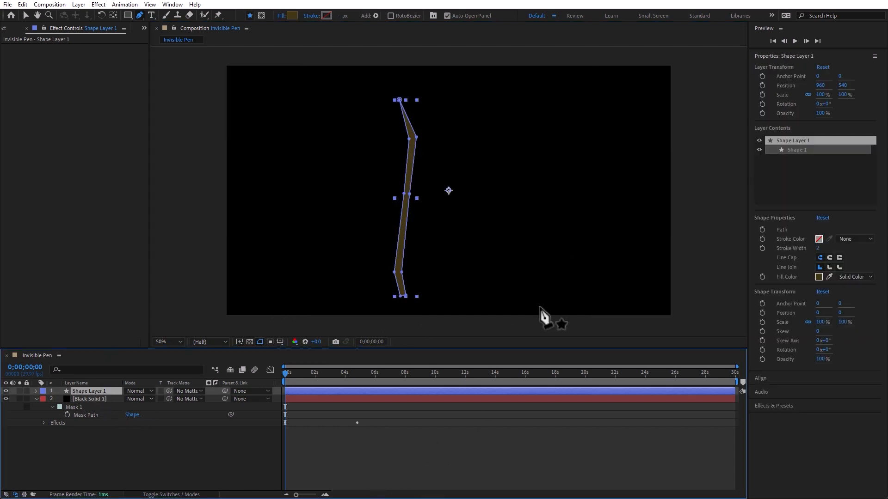
pyautogui.click(113, 15)
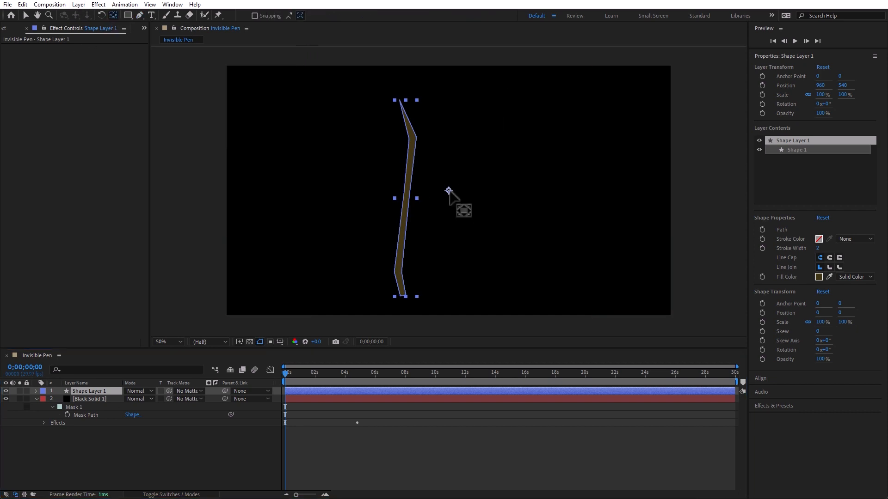
pyautogui.moveTo(449, 191); pyautogui.dragTo(399, 97)
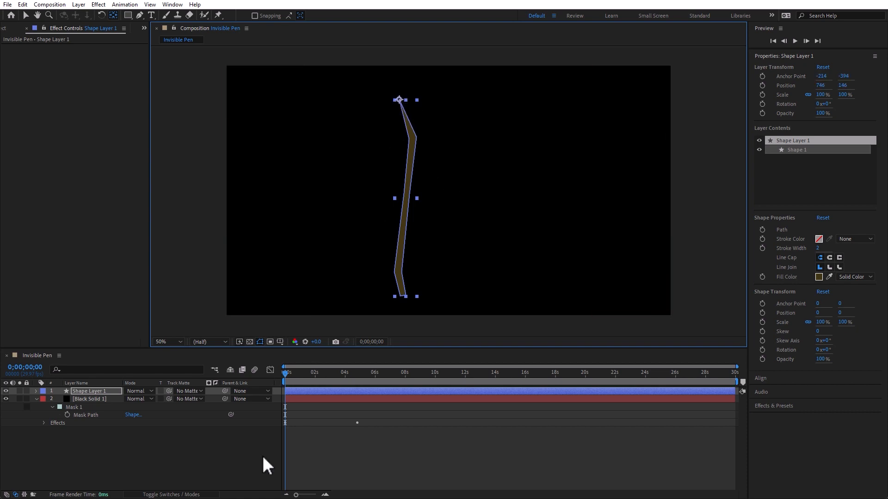
# - Copy the Mask Path of Mask 1 on the Black Solid 1 layer
pyautogui.click(93, 399)
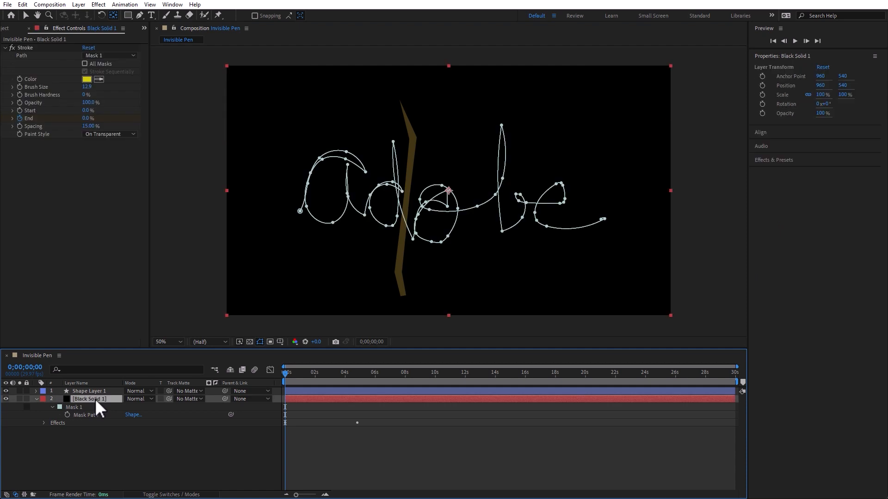
pyautogui.click(91, 414)
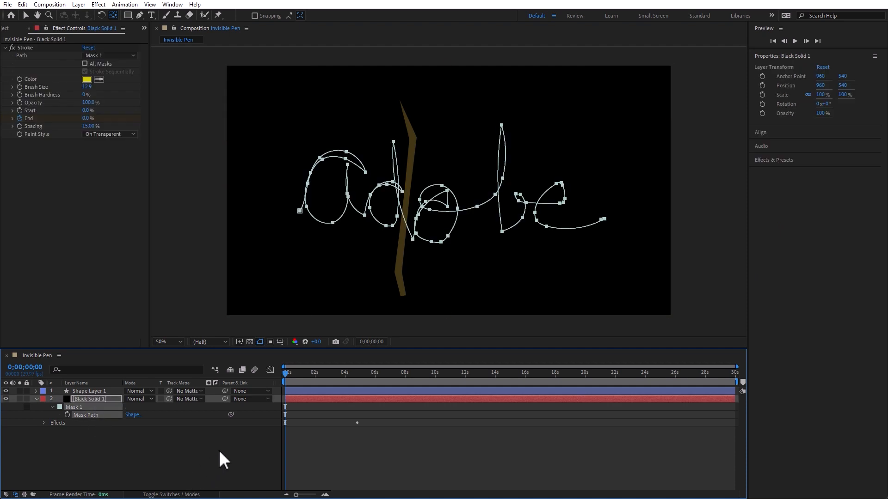
# - Rename the wand's shape layer as Magic Wand
pyautogui.click(101, 391)
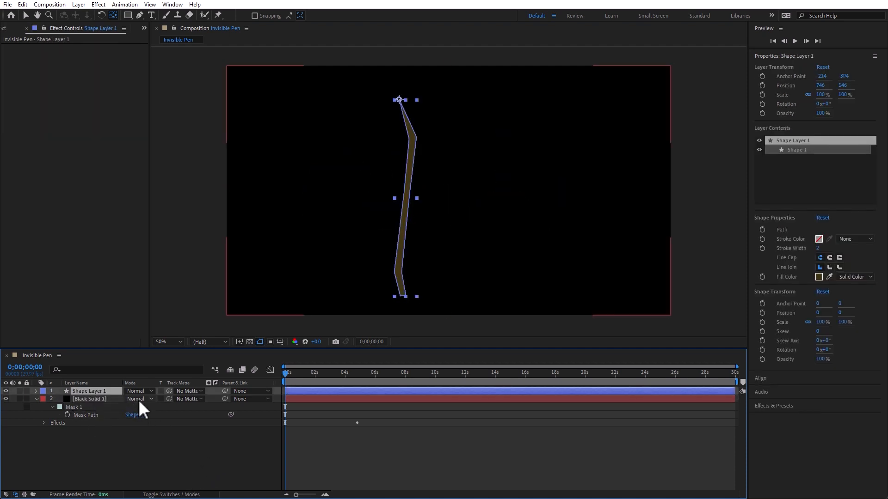
pyautogui.press('Return')
pyautogui.write('Ma')
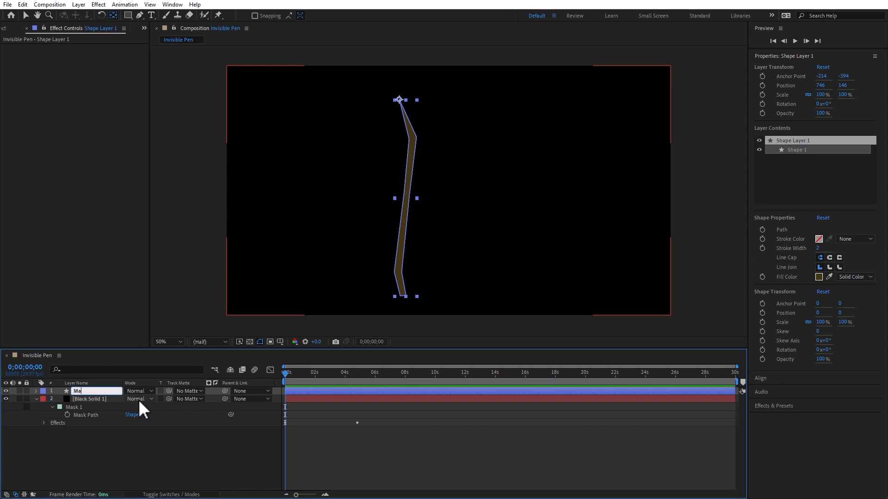
pyautogui.write('gic Wand')
pyautogui.press('Return')
pyautogui.click(129, 447)
# - Paste the copied mask path into the Magic Wand layer's Position property at 0;00;00;00
pyautogui.click(87, 390)
pyautogui.press('p')
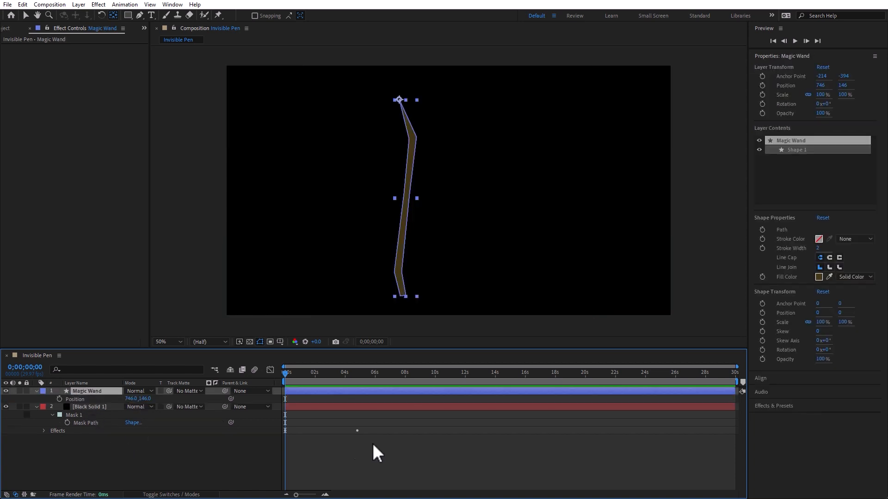
pyautogui.hotkey('ctrl', 'v')
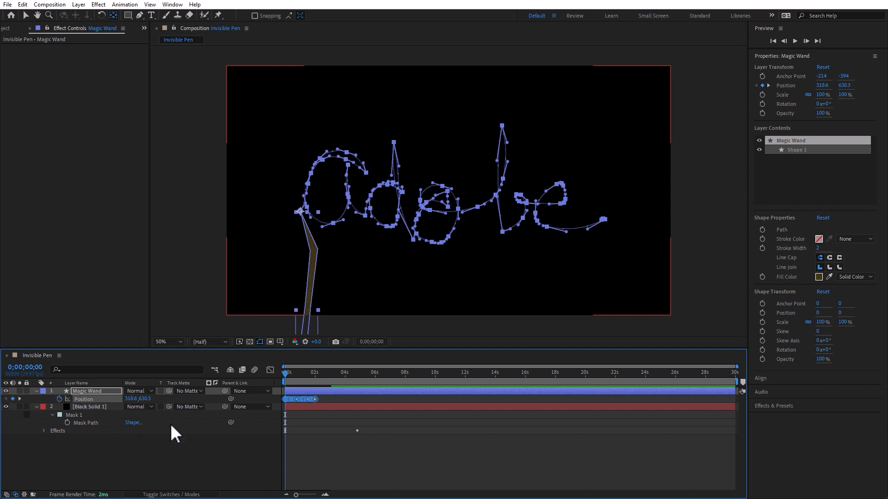
pyautogui.click(340, 474)
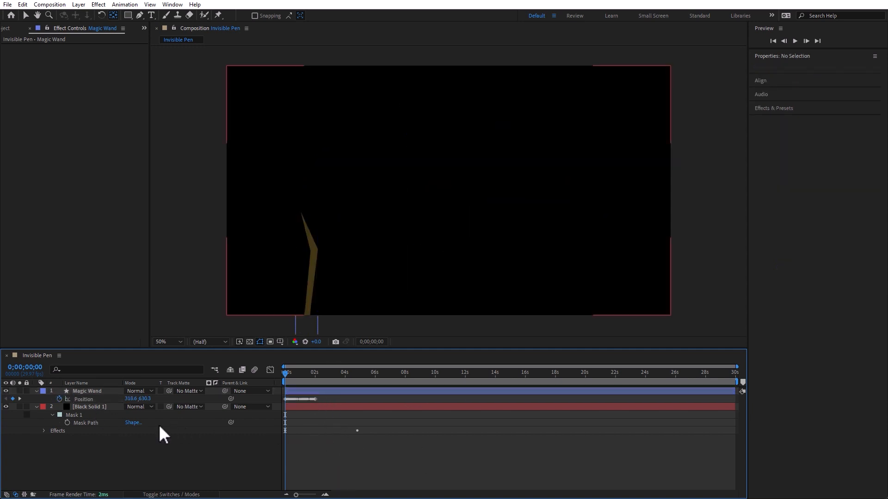
# - Show Black Solid 1's keyframes and extend the Magic Wand's Position keyframes so the last one aligns with the final Stroke End keyframe
pyautogui.click(106, 406)
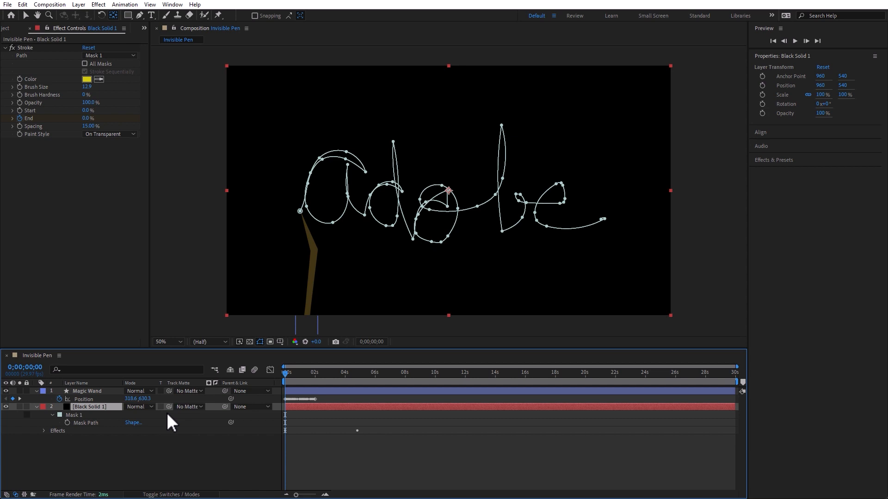
pyautogui.press('u')
pyautogui.moveTo(315, 398); pyautogui.dragTo(359, 398)
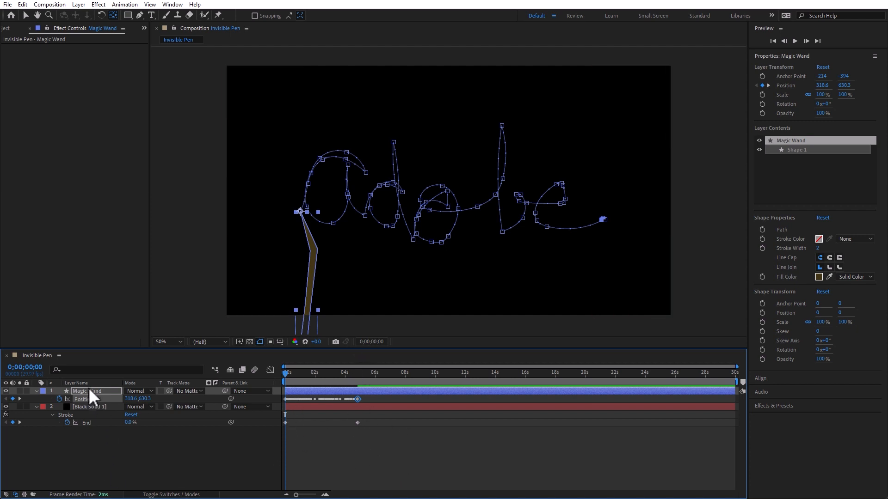
# - Set the Magic Wand layer's Scale to 60% and its Rotation to -176°
pyautogui.press('s')
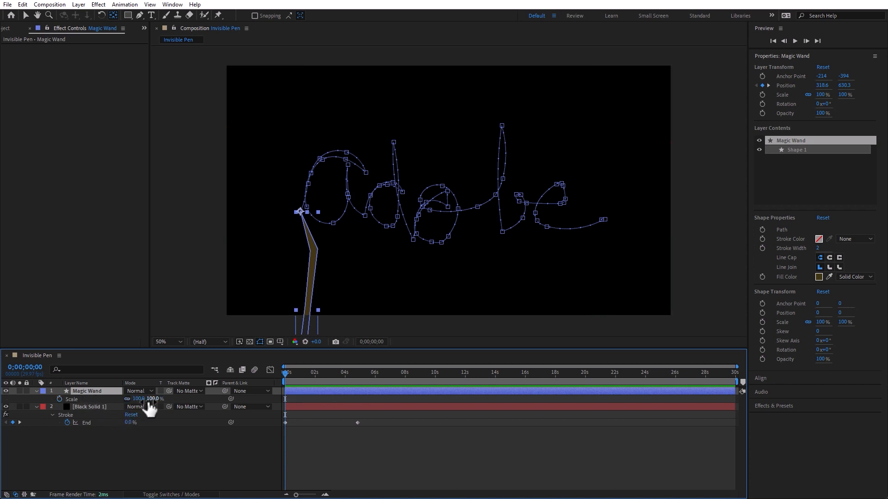
pyautogui.moveTo(134, 399); pyautogui.dragTo(115, 397)
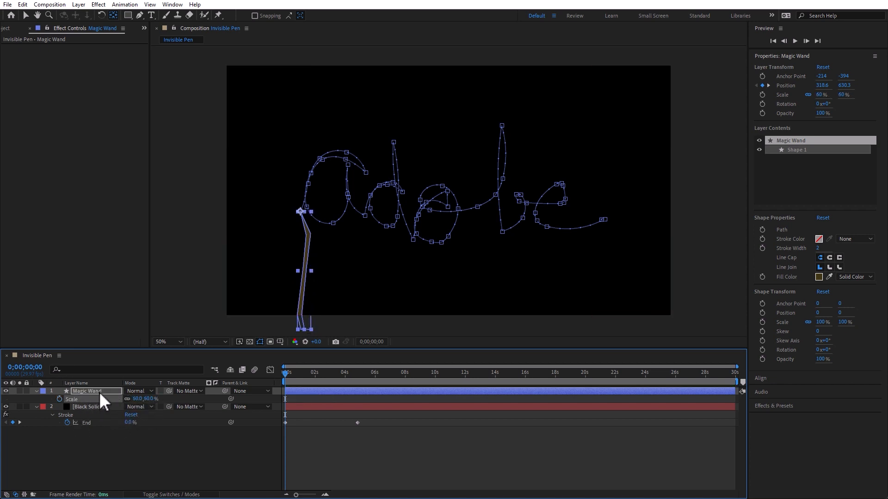
pyautogui.press('r')
pyautogui.moveTo(135, 400); pyautogui.dragTo(48, 390)
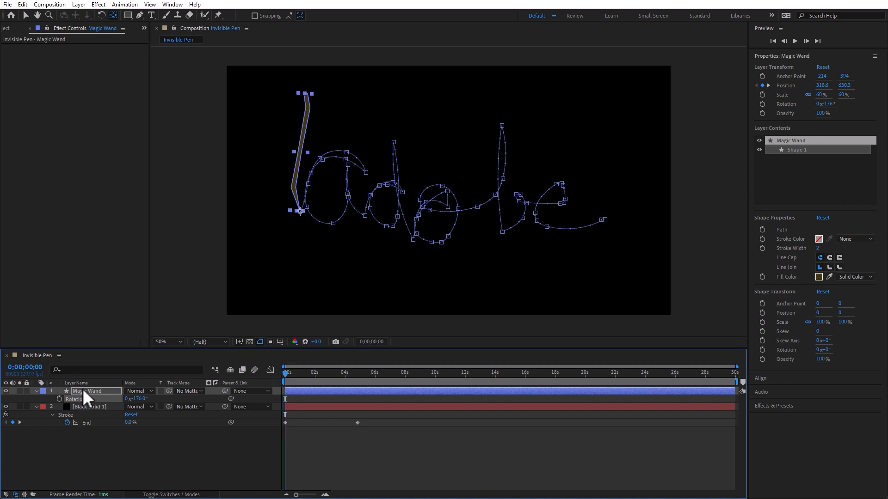
pyautogui.click(342, 462)
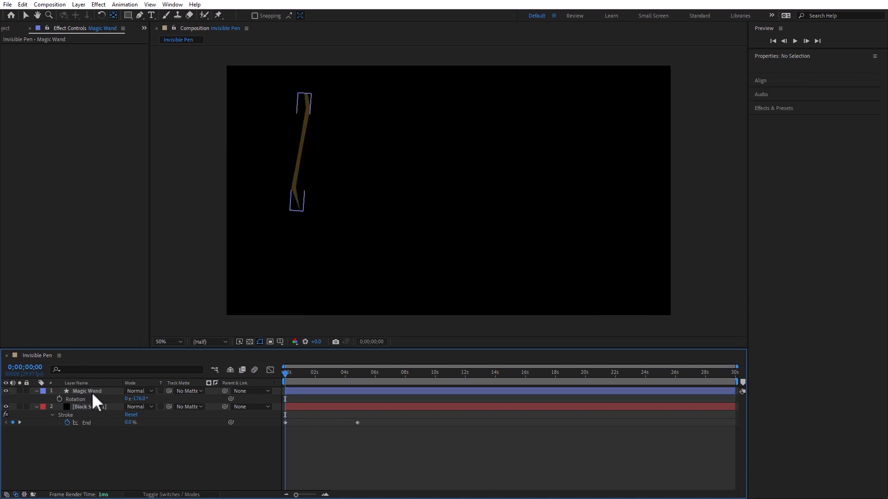
# - Keyframe the Magic Wand's Rotation at -176° at 0;00;00;00, -264° at 0;00;02;12, -112° at about 4 seconds and -297° at 0;00;05;05
pyautogui.click(59, 399)
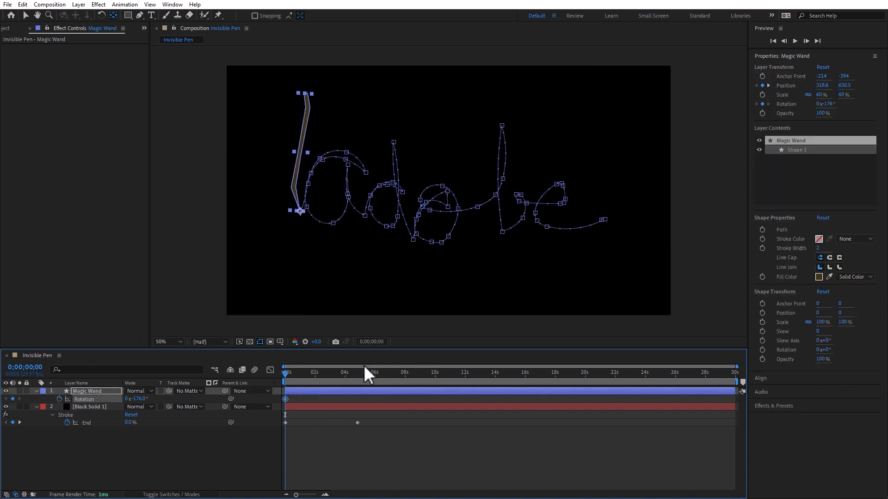
pyautogui.click(322, 374)
pyautogui.moveTo(132, 398); pyautogui.dragTo(95, 399)
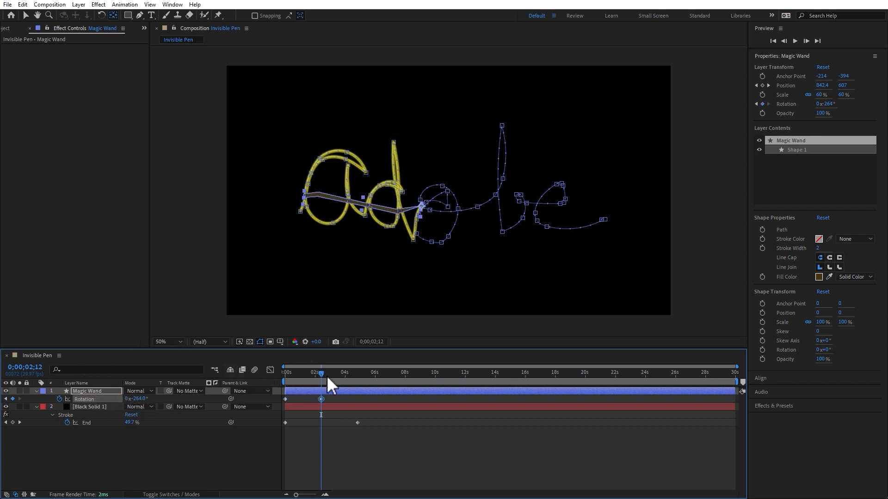
pyautogui.click(349, 374)
pyautogui.moveTo(135, 399); pyautogui.dragTo(220, 408)
pyautogui.click(363, 374)
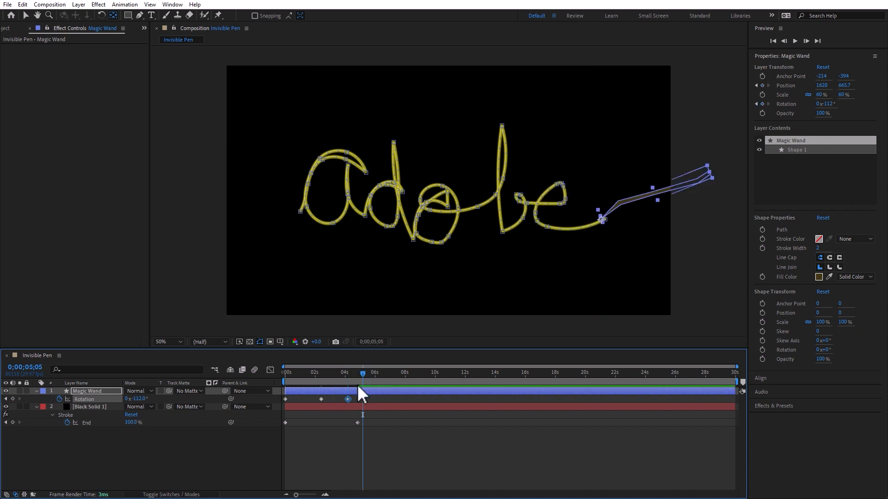
pyautogui.moveTo(135, 398); pyautogui.dragTo(61, 402)
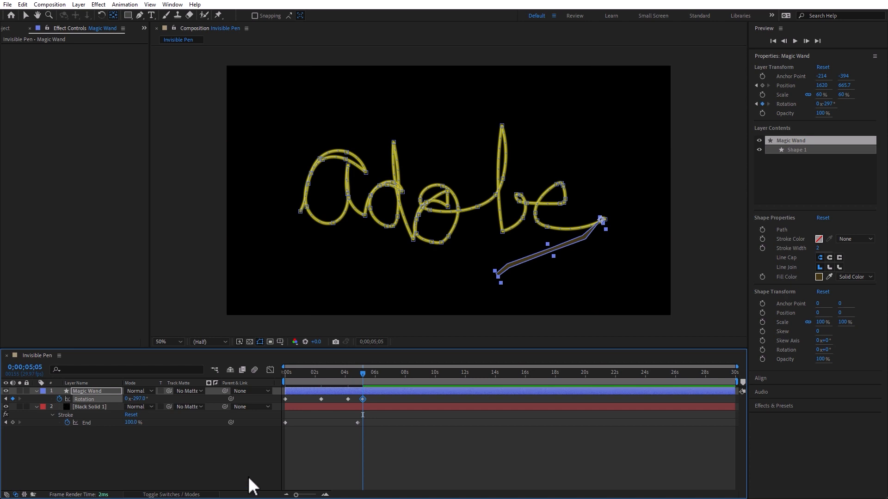
# - Deselect the layer and preview the wand writing the word from the start of the composition
pyautogui.click(345, 413)
pyautogui.moveTo(326, 375); pyautogui.dragTo(218, 387)
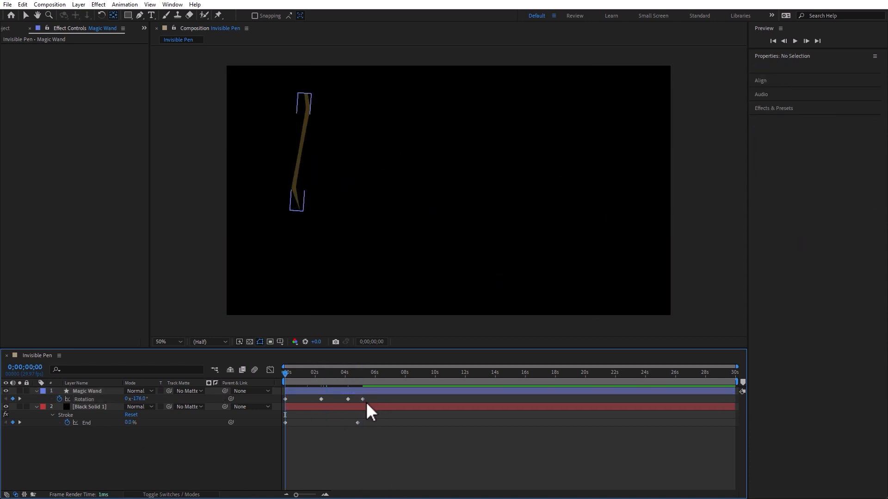
pyautogui.click(362, 399)
pyautogui.click(363, 418)
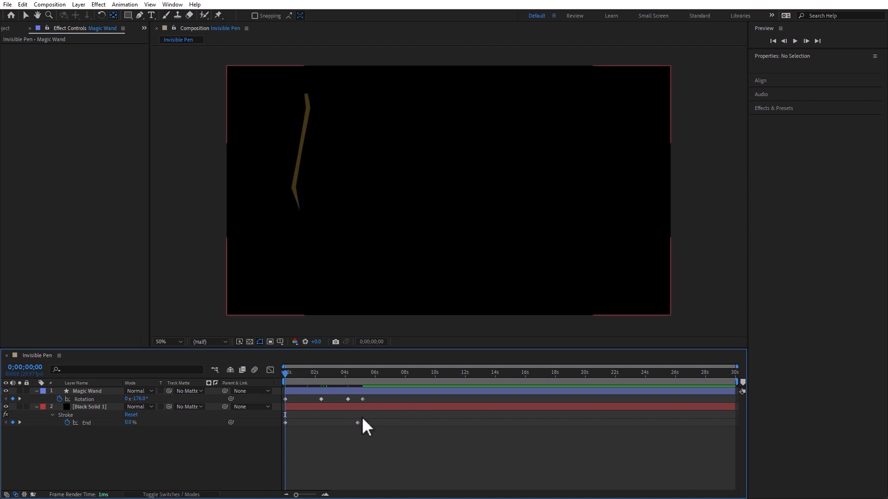
pyautogui.click(358, 424)
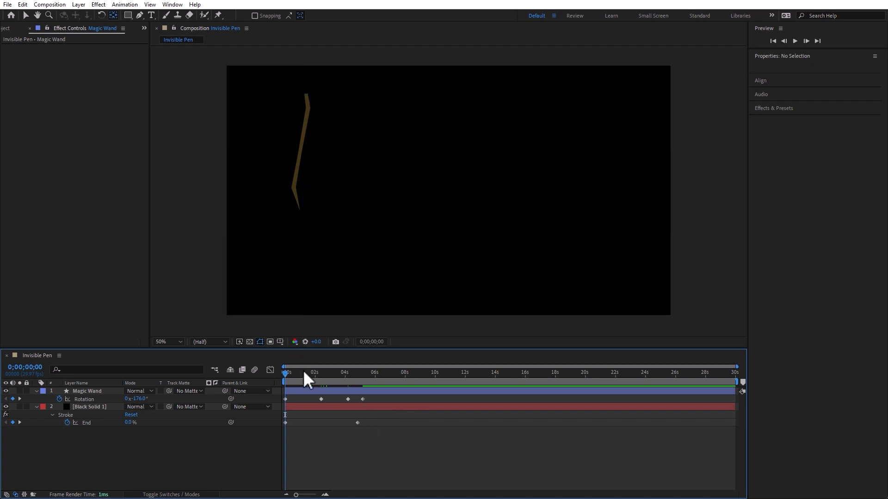
pyautogui.press('space')
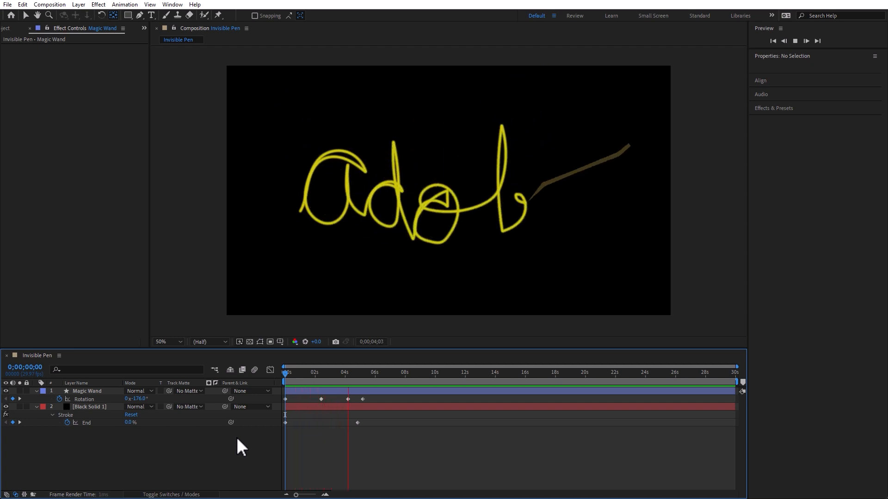
pyautogui.press('space')
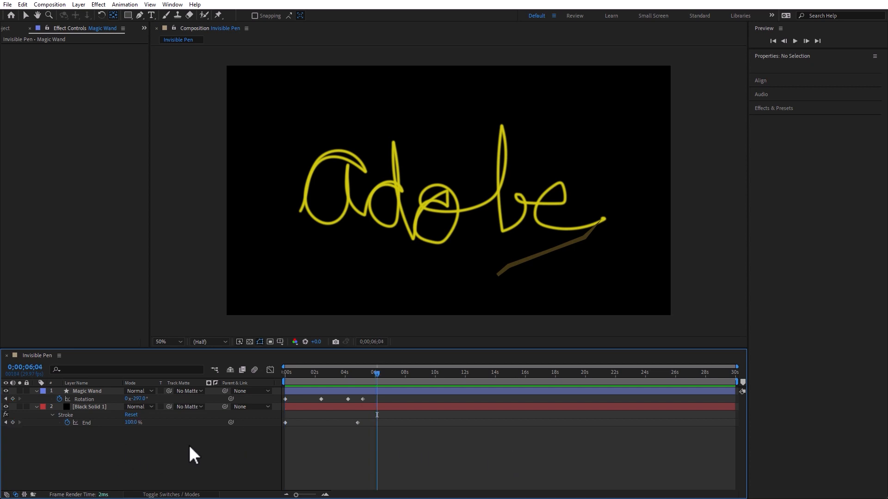
# - Create a black solid layer named Glow and apply the Lens Flare effect to it
pyautogui.hotkey('ctrl', 'y')
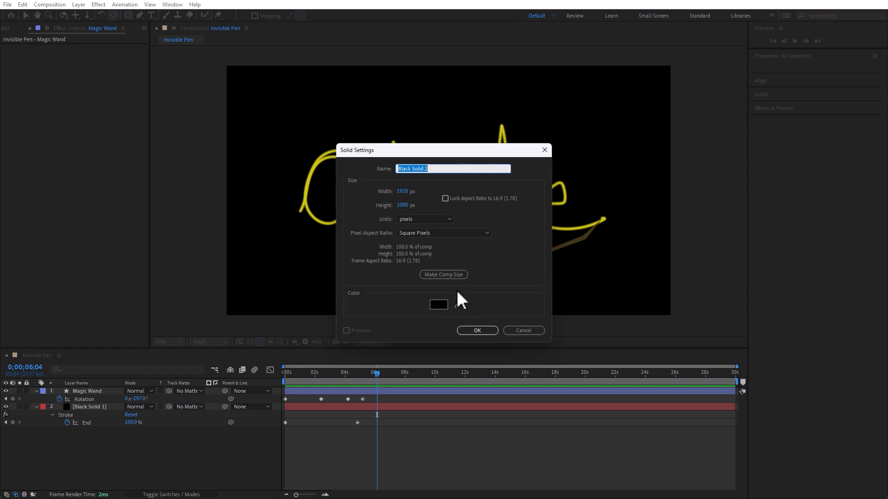
pyautogui.write('Glow')
pyautogui.press('Return')
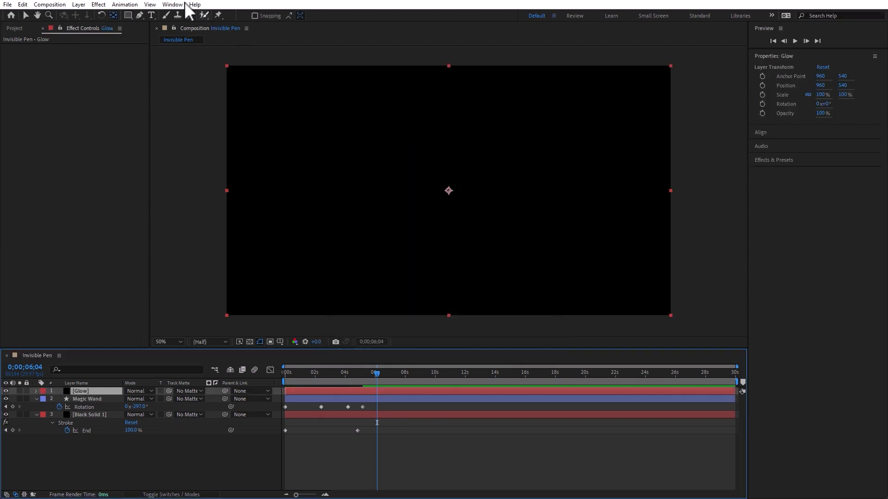
pyautogui.click(123, 4)
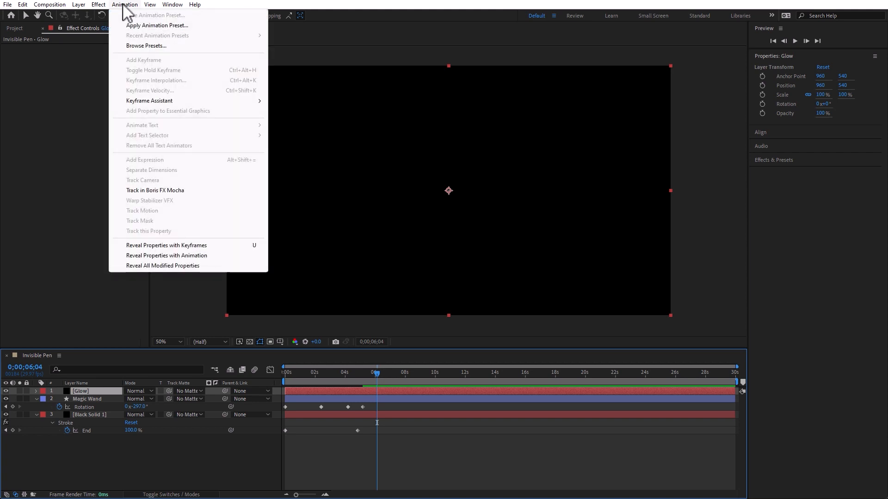
pyautogui.moveTo(98, 5)
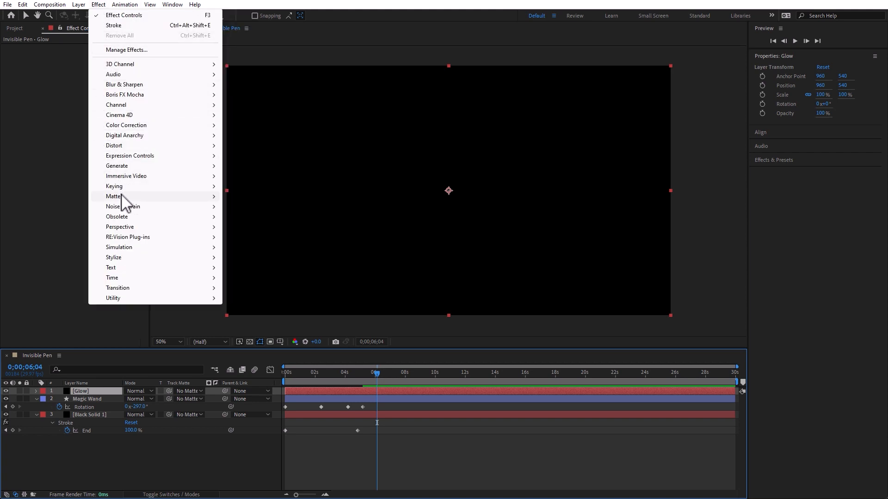
pyautogui.moveTo(125, 169)
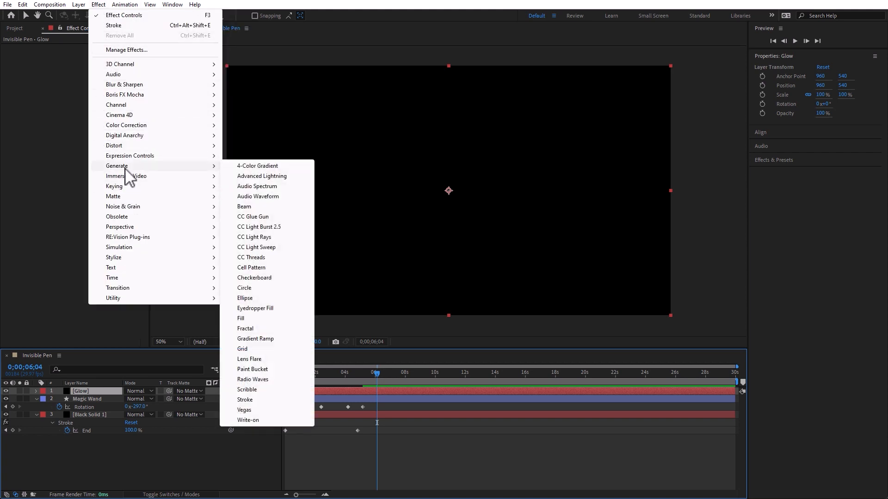
pyautogui.click(272, 359)
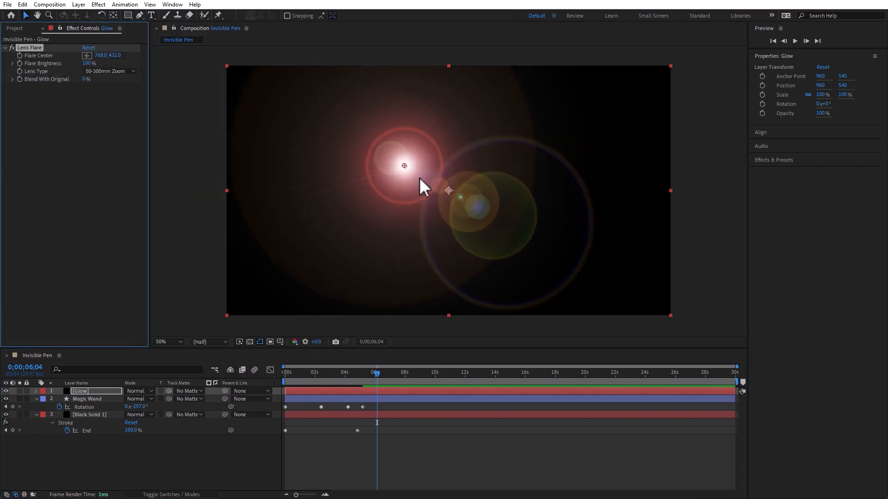
# - Centre the lens flare in the frame at 961, 538 and set its Flare Brightness to 72%
pyautogui.moveTo(406, 165); pyautogui.dragTo(453, 191)
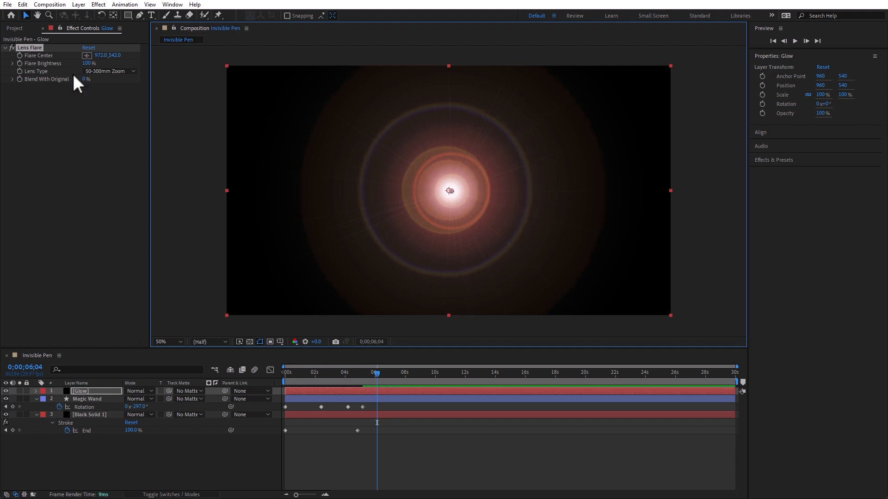
pyautogui.moveTo(91, 64); pyautogui.dragTo(82, 64)
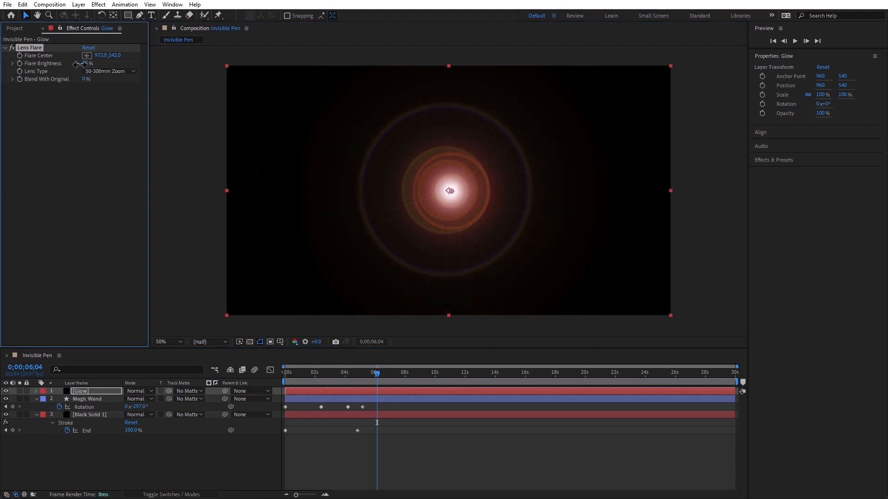
pyautogui.moveTo(451, 190); pyautogui.dragTo(450, 190)
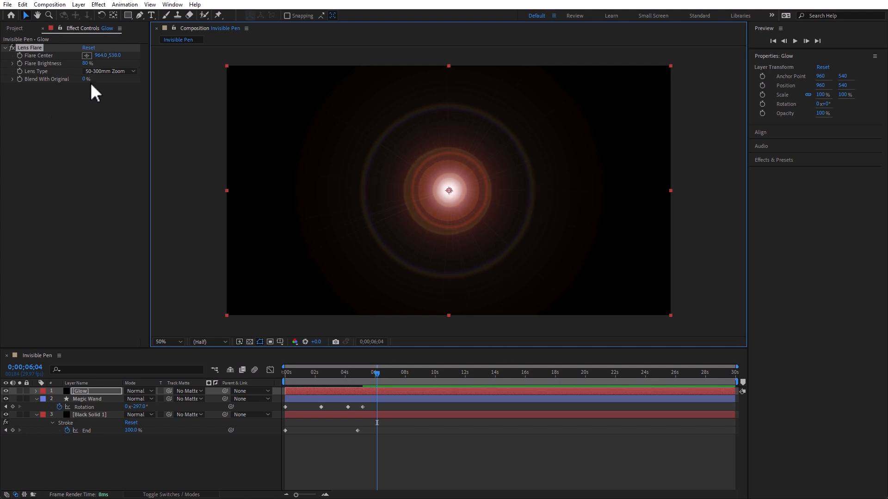
pyautogui.moveTo(107, 55); pyautogui.dragTo(102, 55)
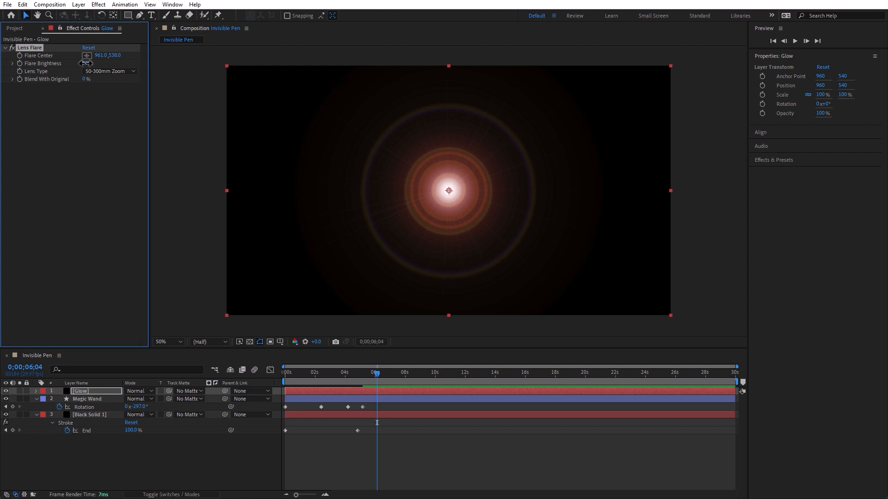
pyautogui.moveTo(86, 63); pyautogui.dragTo(81, 62)
pyautogui.click(209, 461)
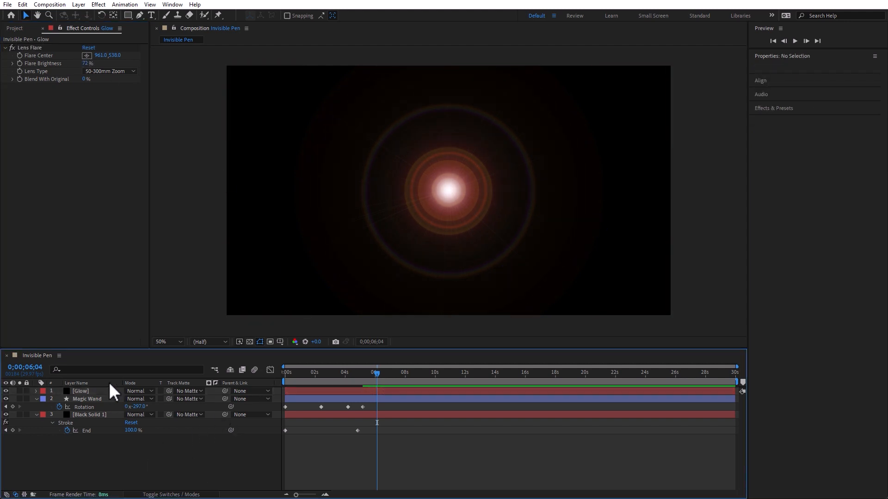
# - Copy the Magic Wand's Position keyframes onto the Glow layer at 0;00;00;00 and preview the flare's motion
pyautogui.click(94, 399)
pyautogui.press('p')
pyautogui.click(86, 407)
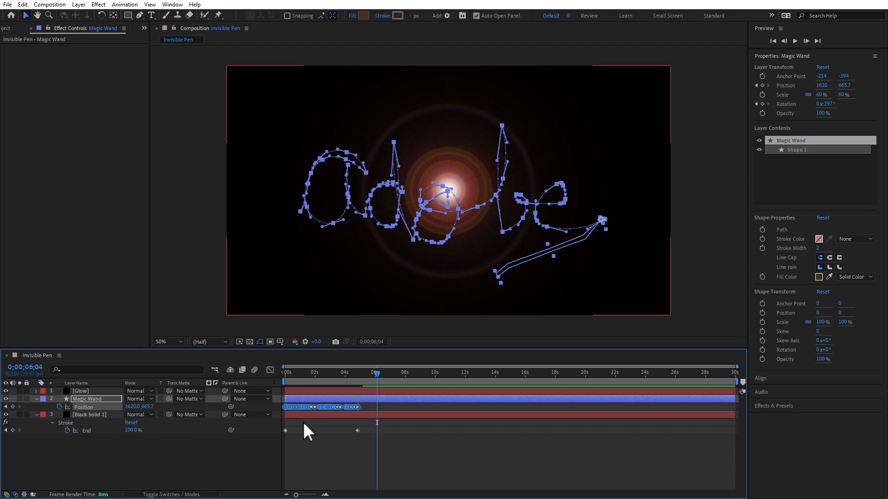
pyautogui.moveTo(321, 370); pyautogui.dragTo(214, 389)
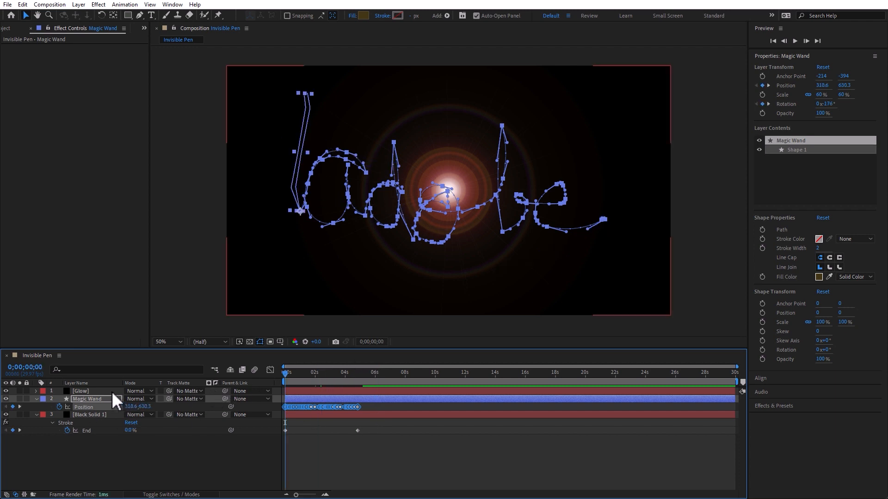
pyautogui.click(93, 391)
pyautogui.hotkey('ctrl', 'v')
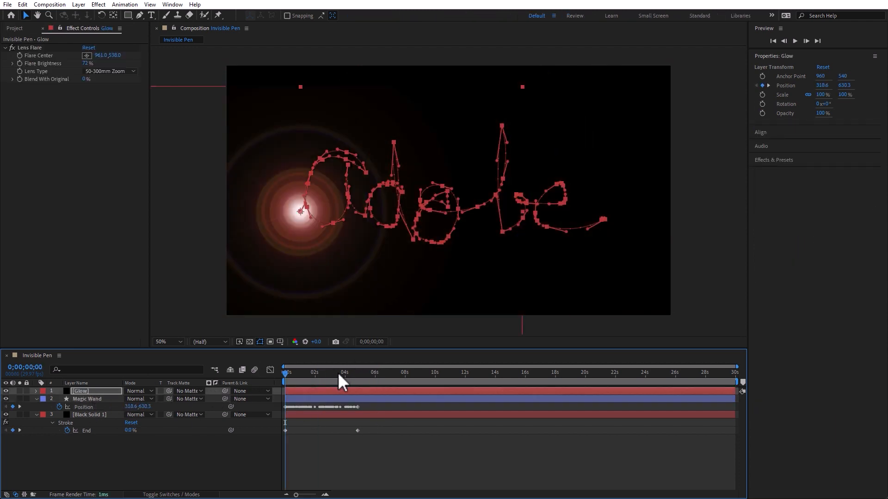
pyautogui.press('space')
pyautogui.press('space')
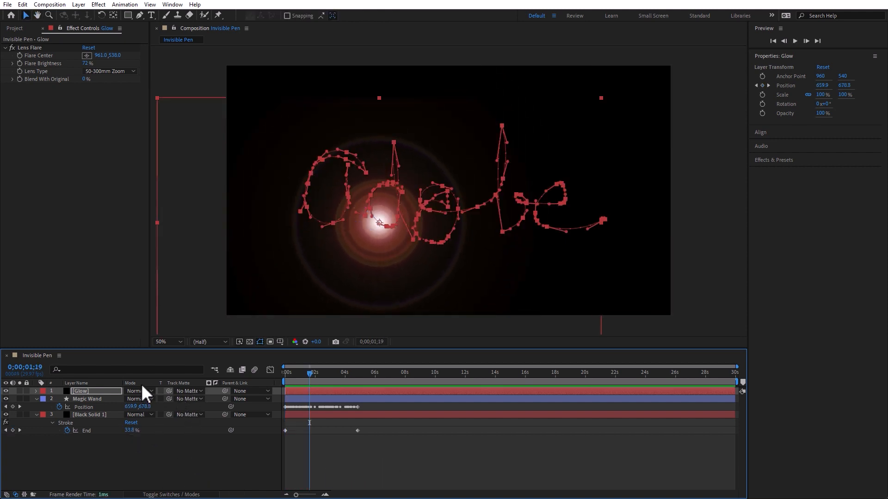
# - Set the Glow layer's blending mode to Screen and preview the animation with nothing selected
pyautogui.click(143, 391)
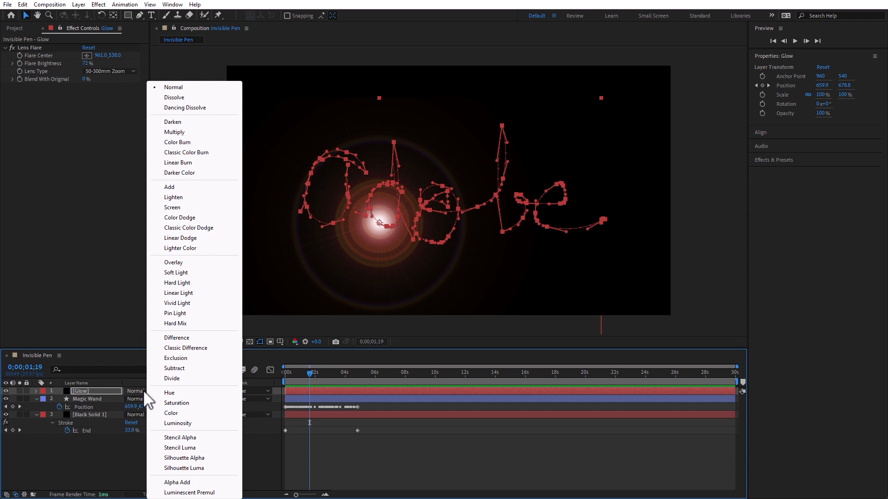
pyautogui.click(192, 207)
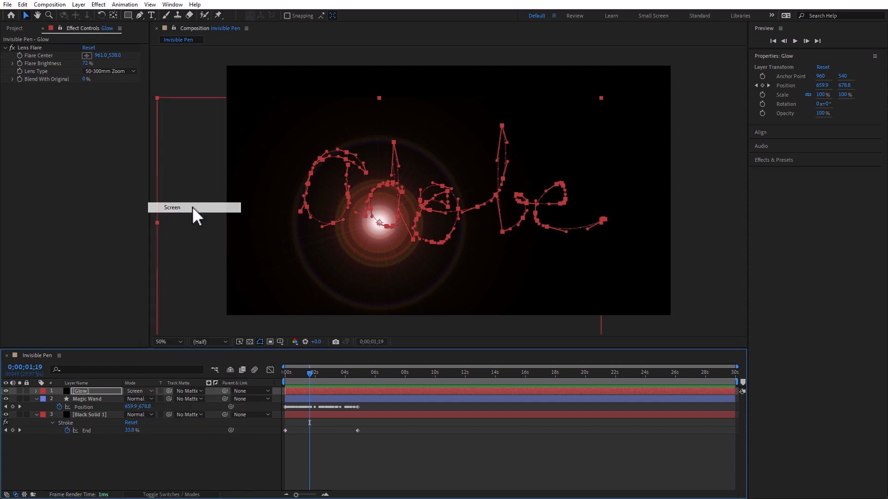
pyautogui.click(224, 466)
pyautogui.press('space')
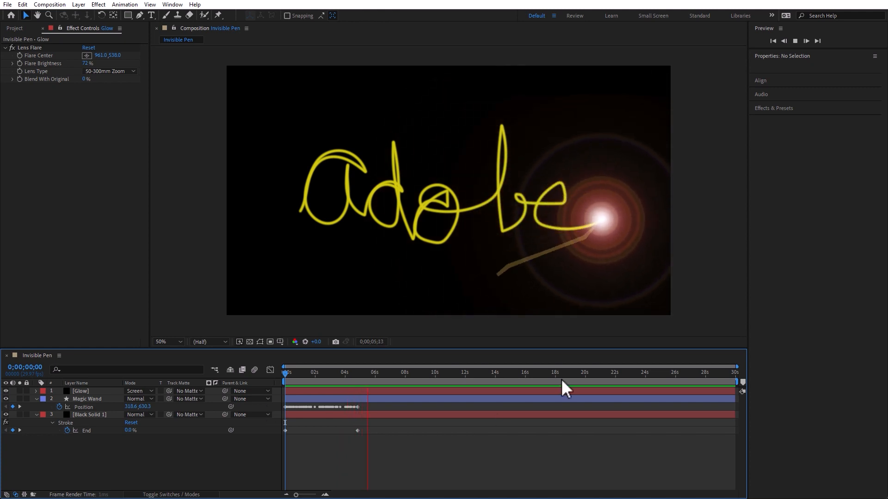
pyautogui.press('space')
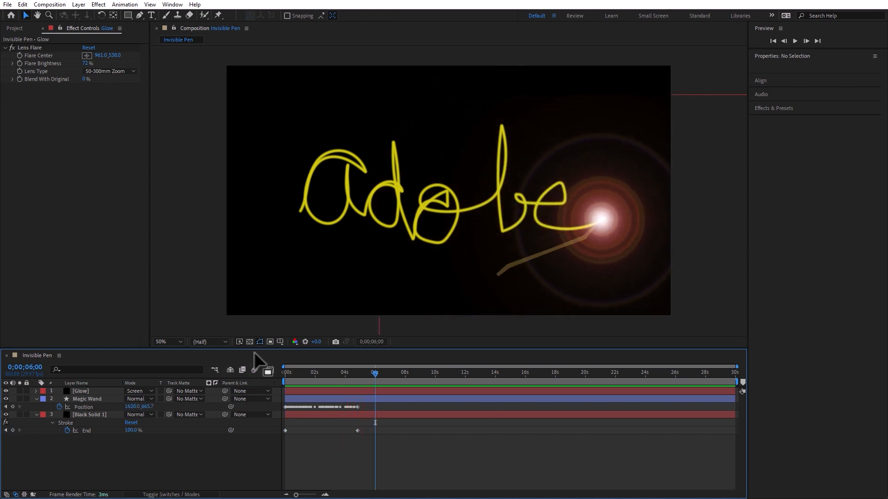
# - Scale the Glow layer to 61% and preview the writing animation from the start of the composition
pyautogui.click(85, 390)
pyautogui.press('s')
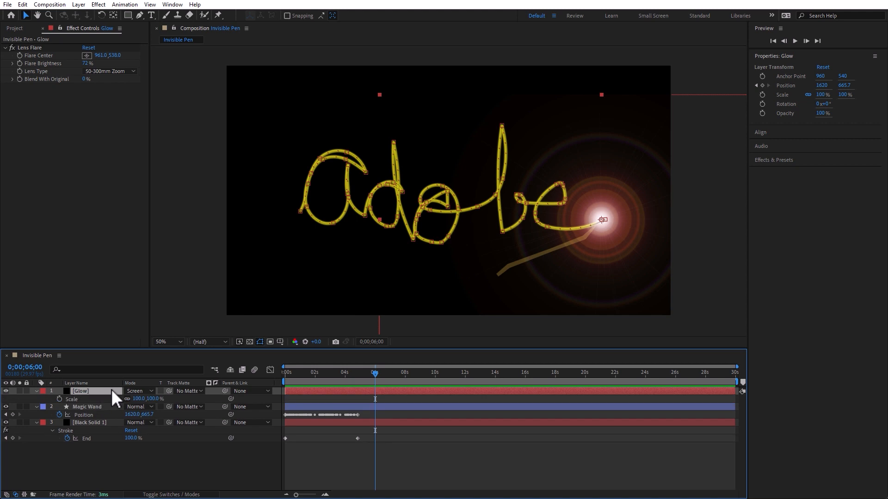
pyautogui.moveTo(140, 398); pyautogui.dragTo(125, 398)
pyautogui.click(324, 460)
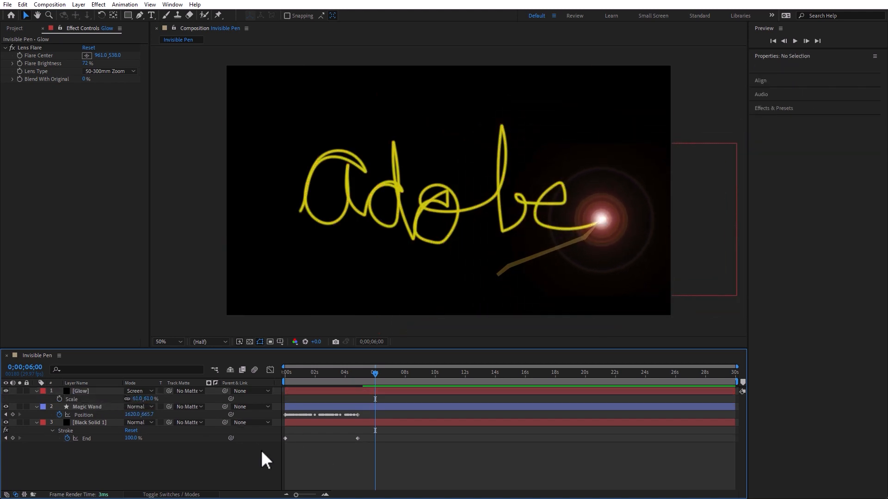
pyautogui.moveTo(389, 373)
pyautogui.mouseDown()
pyautogui.moveTo(310, 376)
pyautogui.moveTo(212, 399)
pyautogui.mouseUp()
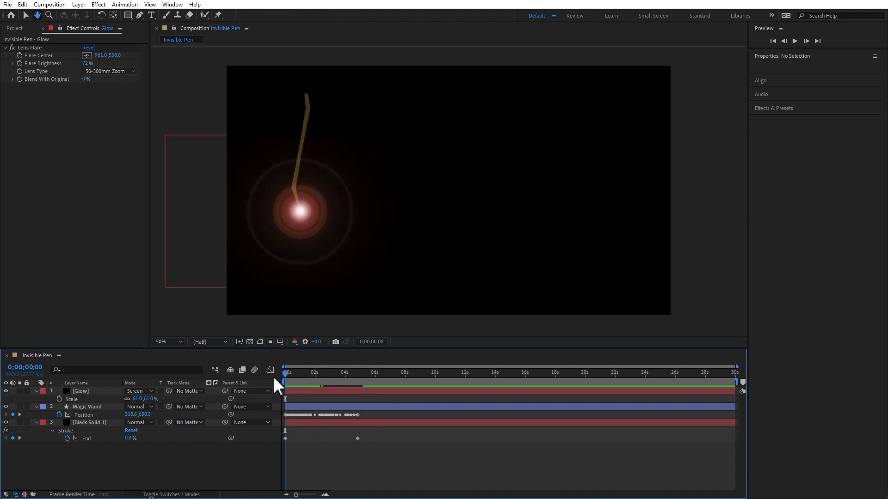
pyautogui.press('space')
pyautogui.press('space')
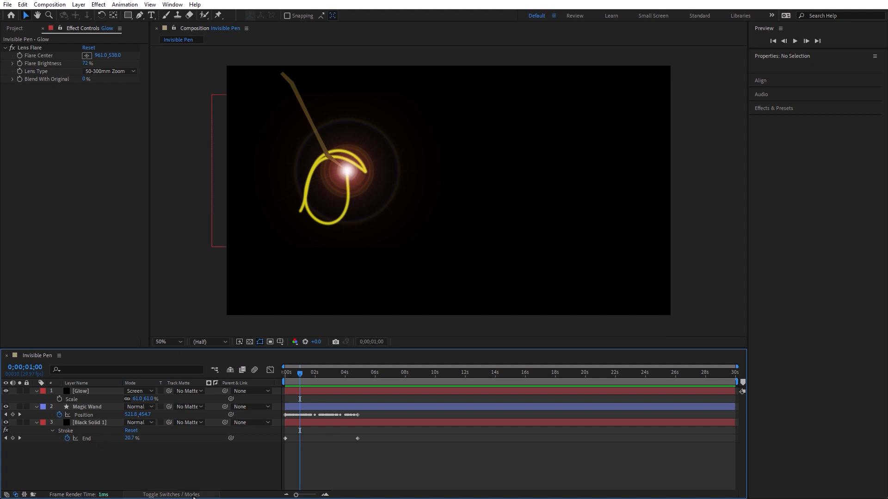
# - Create a black solid named Magic Dust and place it between the Glow and Magic Wand layers
pyautogui.hotkey('ctrl', 'y')
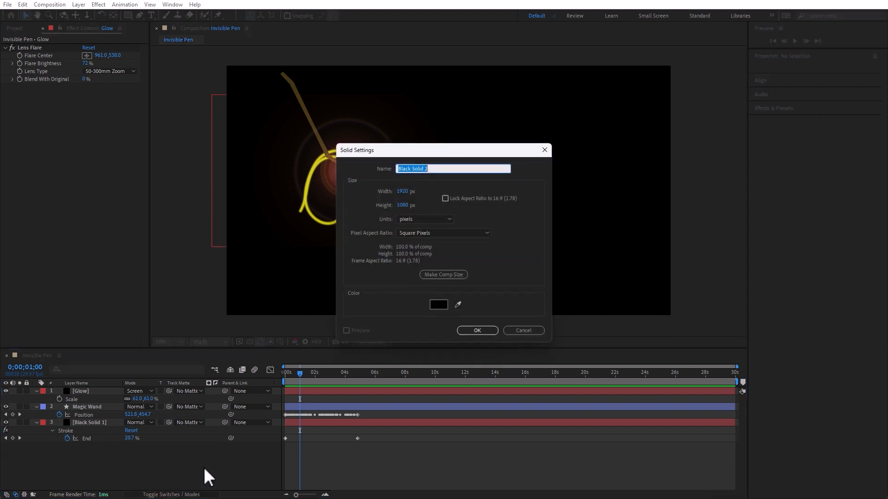
pyautogui.click(486, 330)
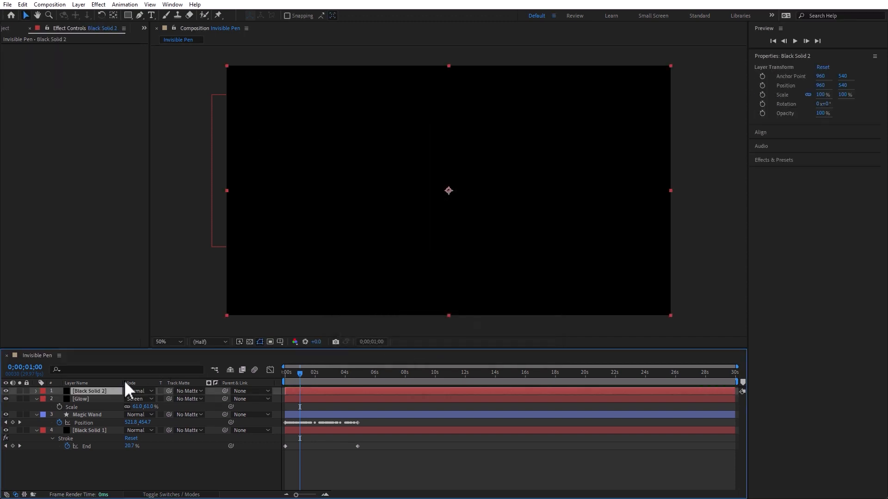
pyautogui.press('Return')
pyautogui.write('Magic Dust')
pyautogui.press('Return')
pyautogui.moveTo(94, 392); pyautogui.dragTo(95, 409)
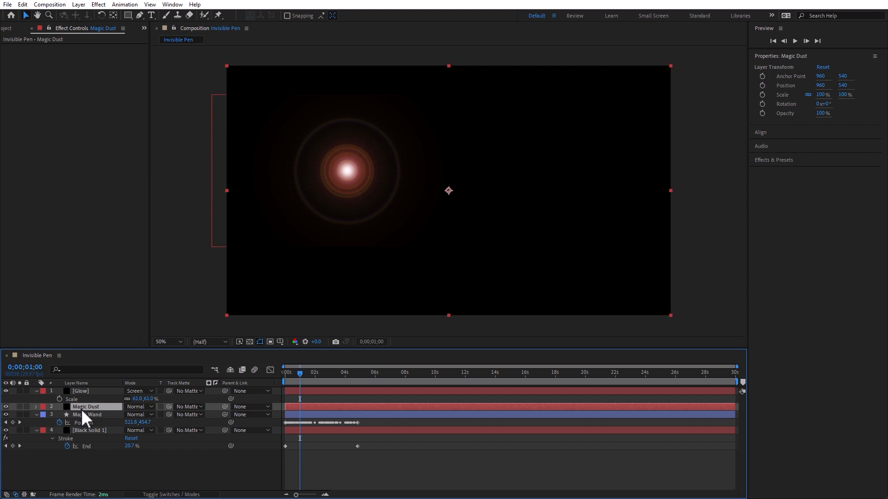
# - Apply the Particle Playground simulation effect to the Magic Dust layer
pyautogui.click(99, 5)
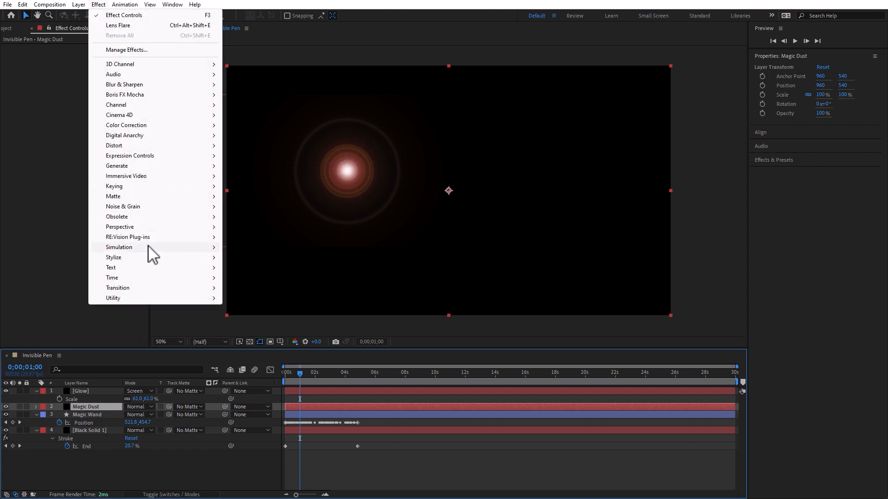
pyautogui.moveTo(149, 247)
pyautogui.click(273, 400)
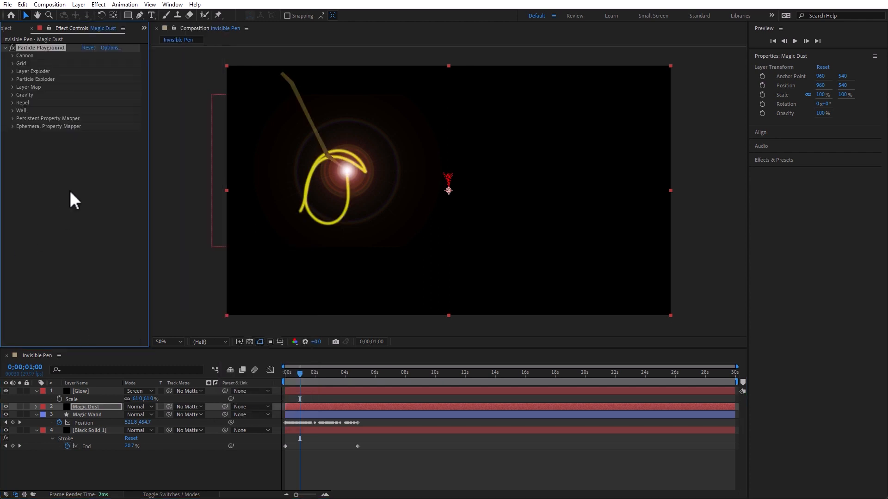
# - Set the Particle Playground Cannon's particle color to yellow, FCFF00
pyautogui.click(12, 55)
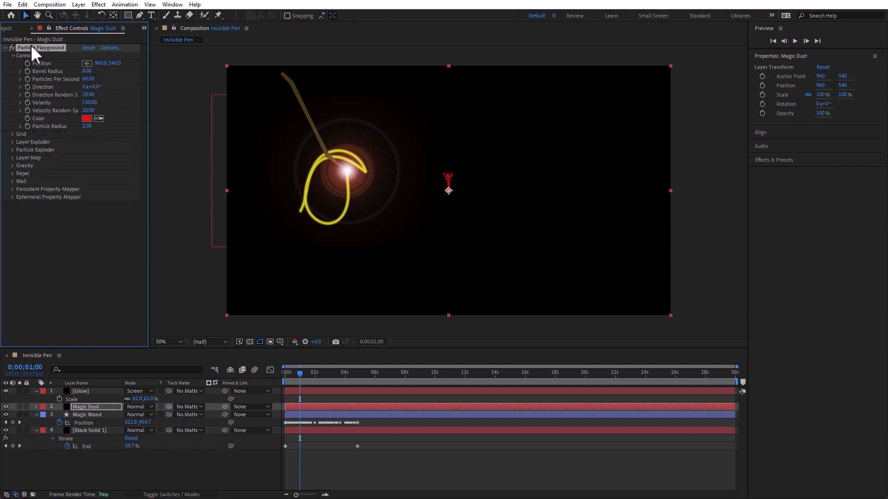
pyautogui.click(87, 119)
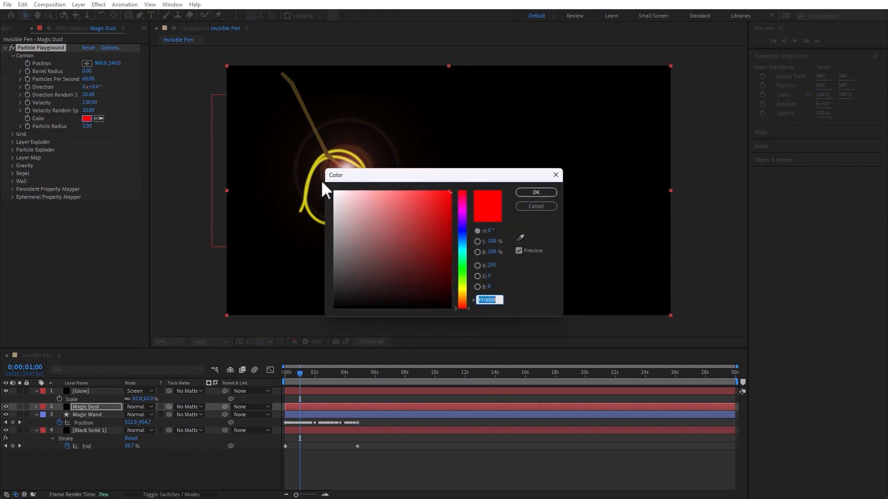
pyautogui.click(462, 289)
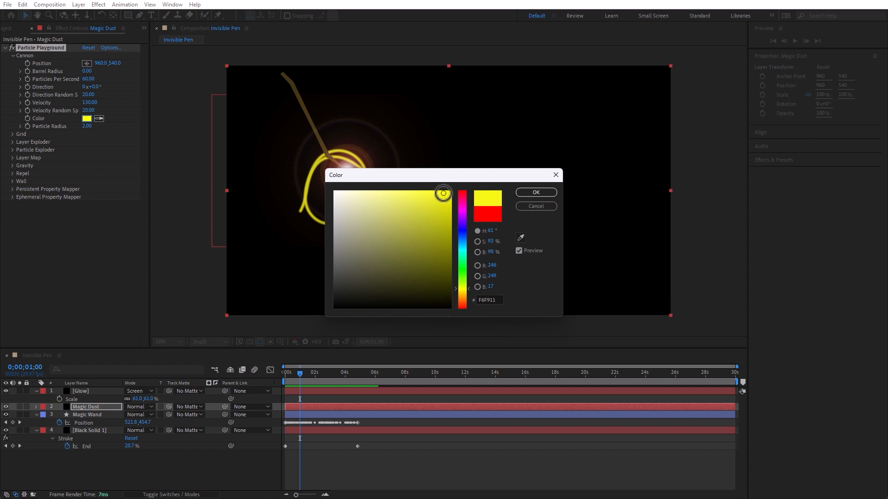
pyautogui.moveTo(487, 174); pyautogui.dragTo(402, 245)
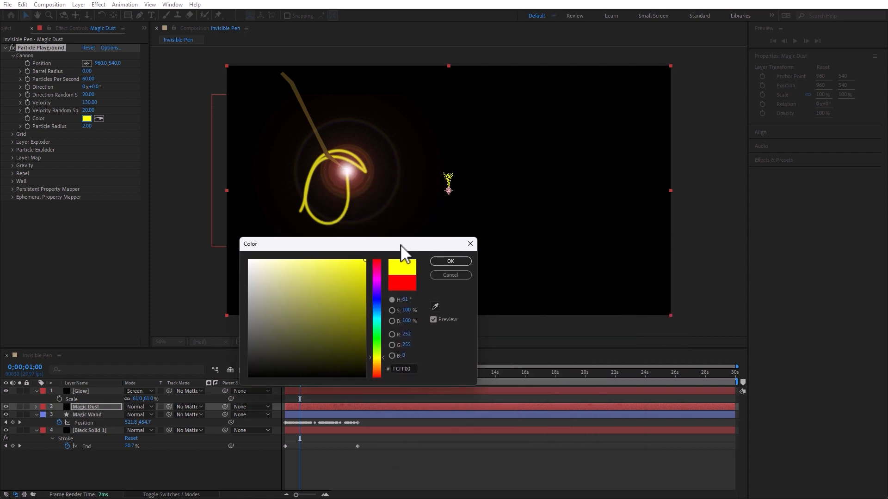
pyautogui.click(456, 260)
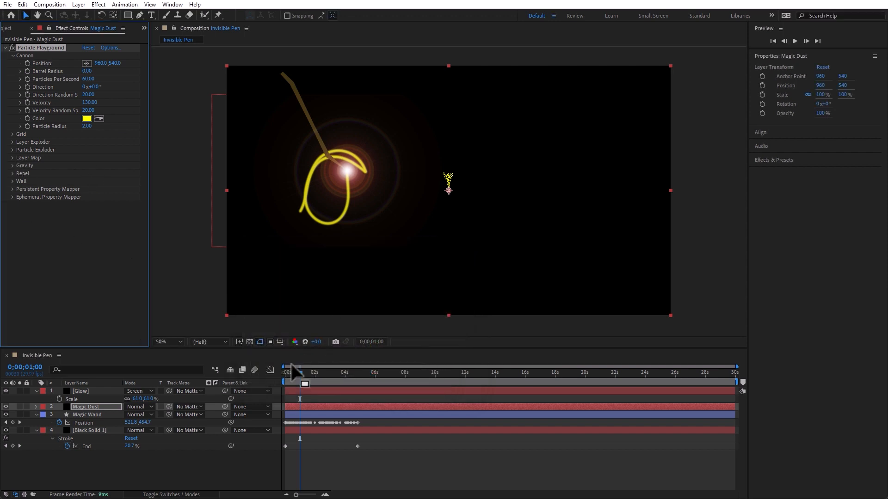
# - Keyframe the Cannon's Position from the composition's start with the copied wand path keyframes, and preview the result
pyautogui.moveTo(299, 370); pyautogui.dragTo(243, 373)
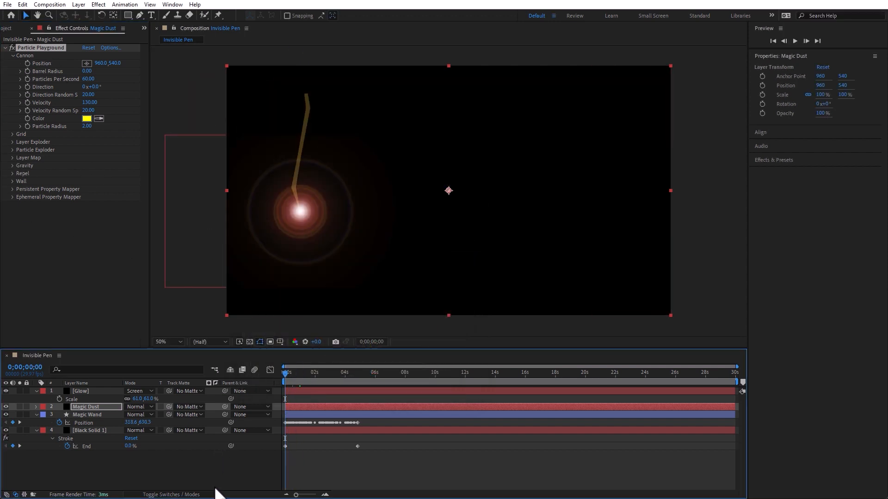
pyautogui.click(27, 63)
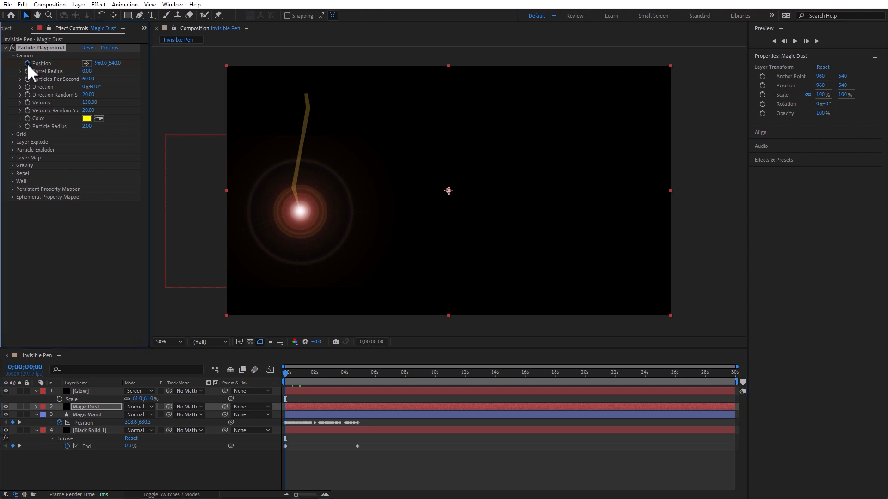
pyautogui.hotkey('ctrl', 'v')
pyautogui.click(331, 475)
pyautogui.press('space')
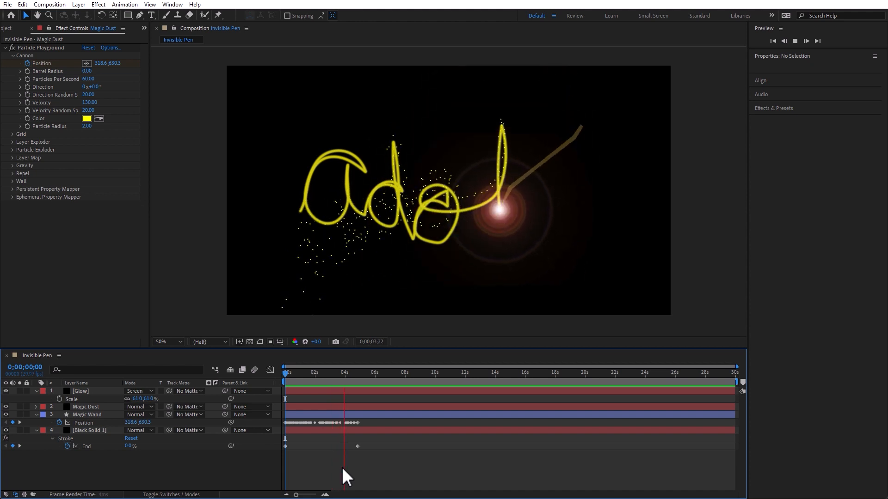
pyautogui.press('space')
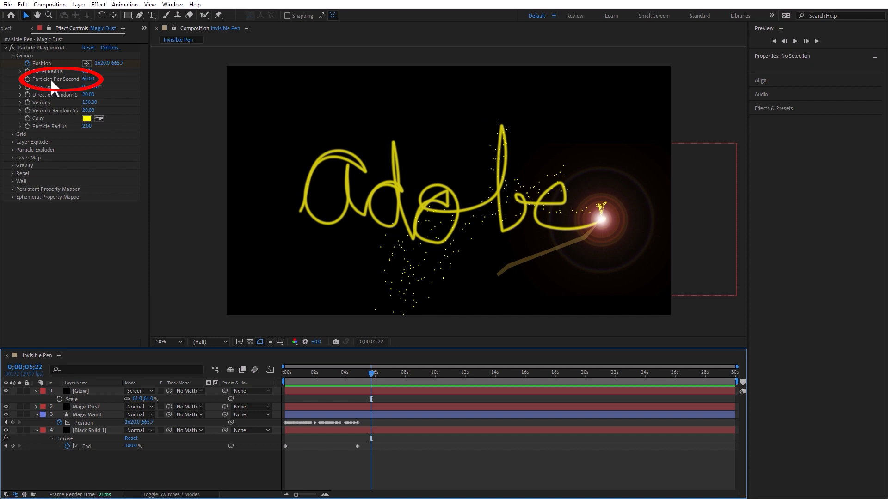
# - Set the Cannon's Particles Per Second to 1131 and preview the animation from the start of the composition
pyautogui.moveTo(88, 78); pyautogui.dragTo(611, 244)
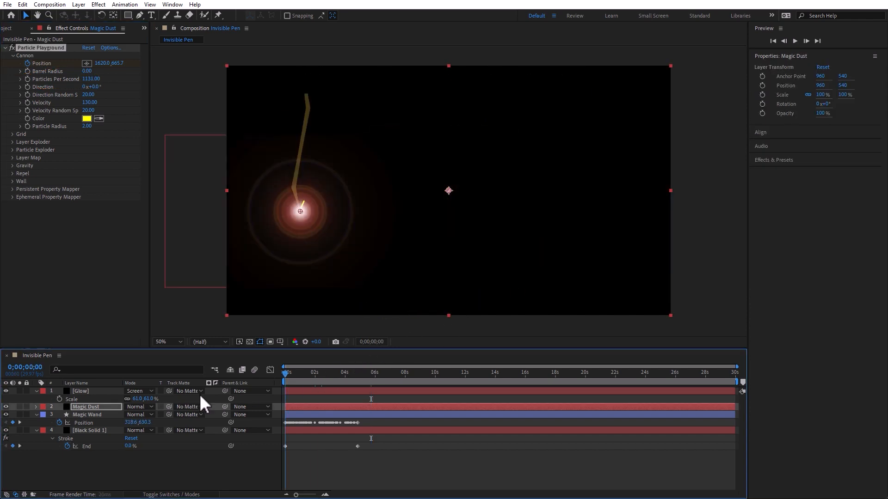
pyautogui.press('Home')
pyautogui.click(216, 471)
pyautogui.press('space')
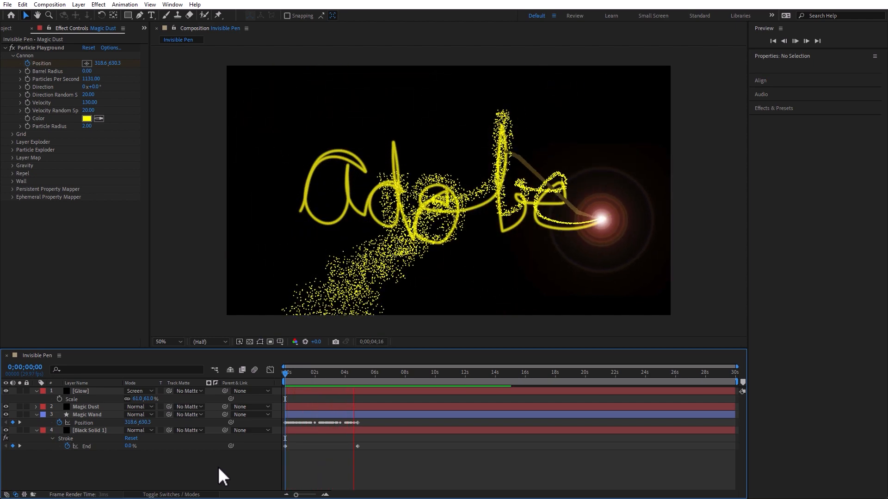
pyautogui.press('space')
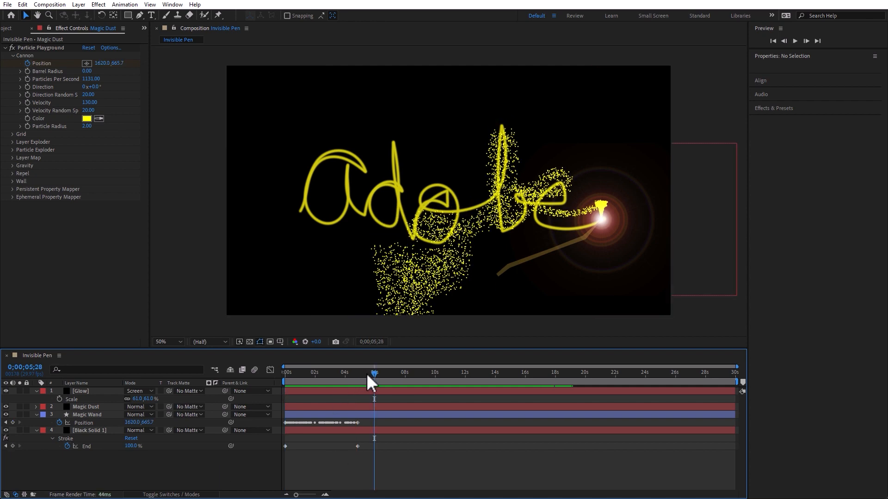
# - Keyframe Particles Per Second from 1131 at 0;00;05;11 to 0 at 0;00;05;29, and return to the composition's start
pyautogui.moveTo(375, 372); pyautogui.dragTo(365, 373)
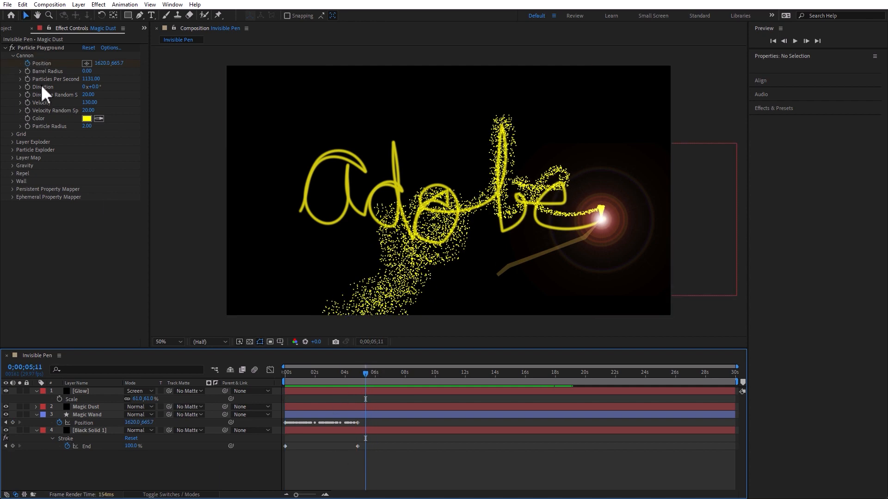
pyautogui.click(28, 79)
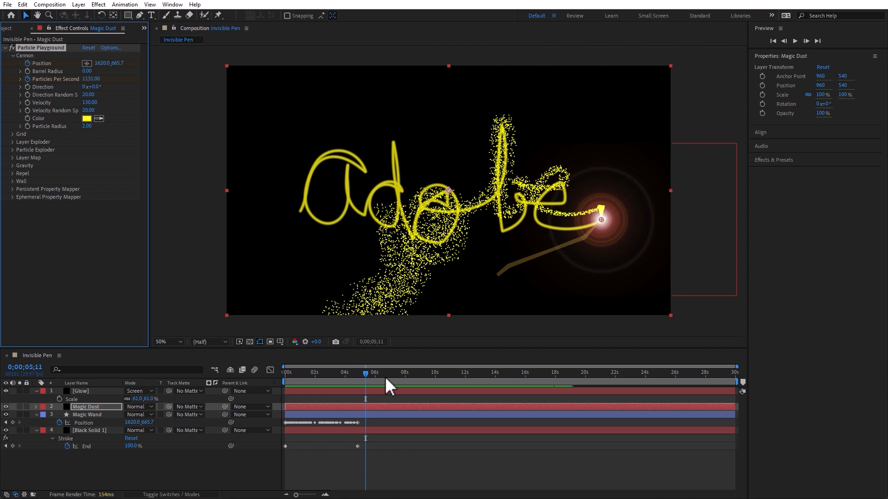
pyautogui.moveTo(367, 375); pyautogui.dragTo(375, 373)
pyautogui.click(90, 79)
pyautogui.write('255')
pyautogui.press('Return')
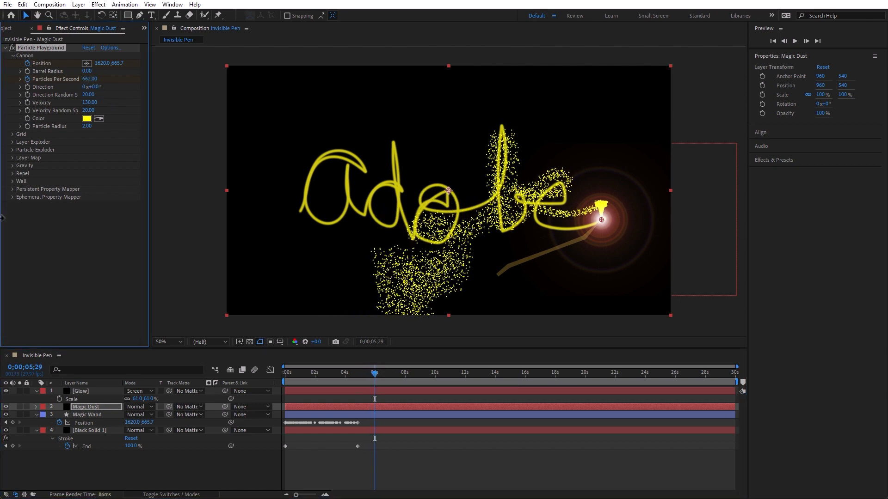
pyautogui.click(88, 79)
pyautogui.write('21')
pyautogui.press('Return')
pyautogui.moveTo(95, 79); pyautogui.dragTo(47, 98)
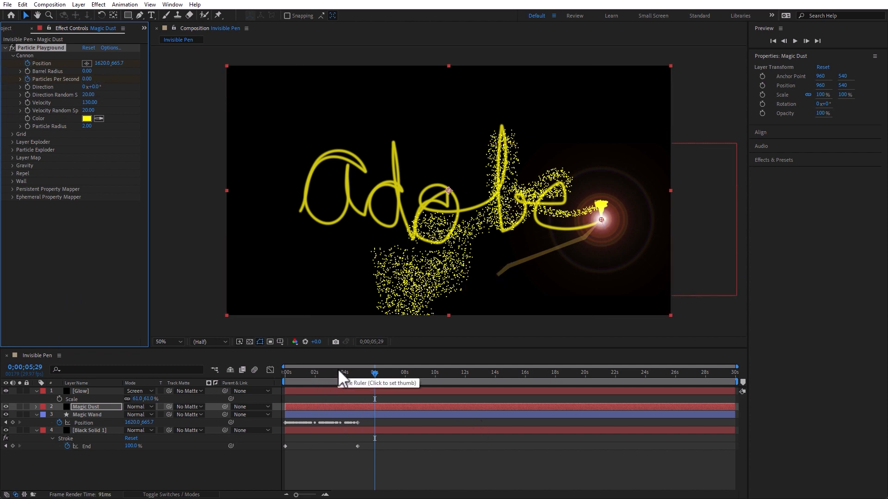
pyautogui.press('Home')
pyautogui.click(223, 460)
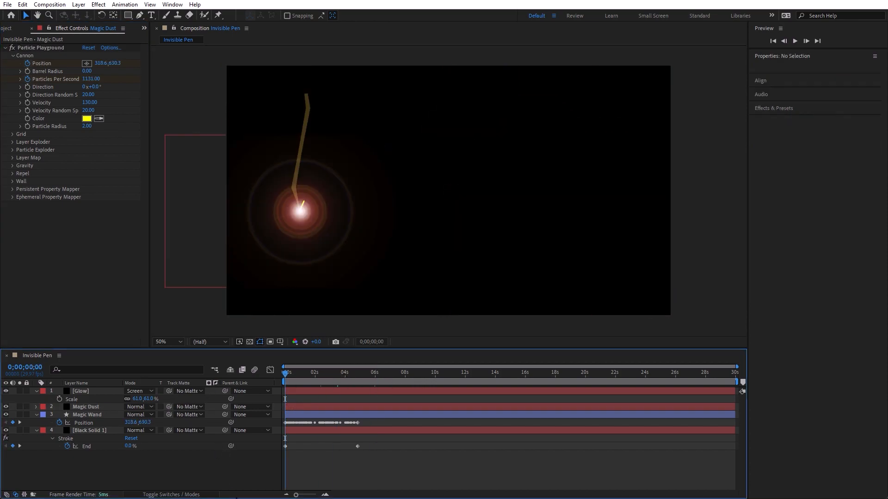